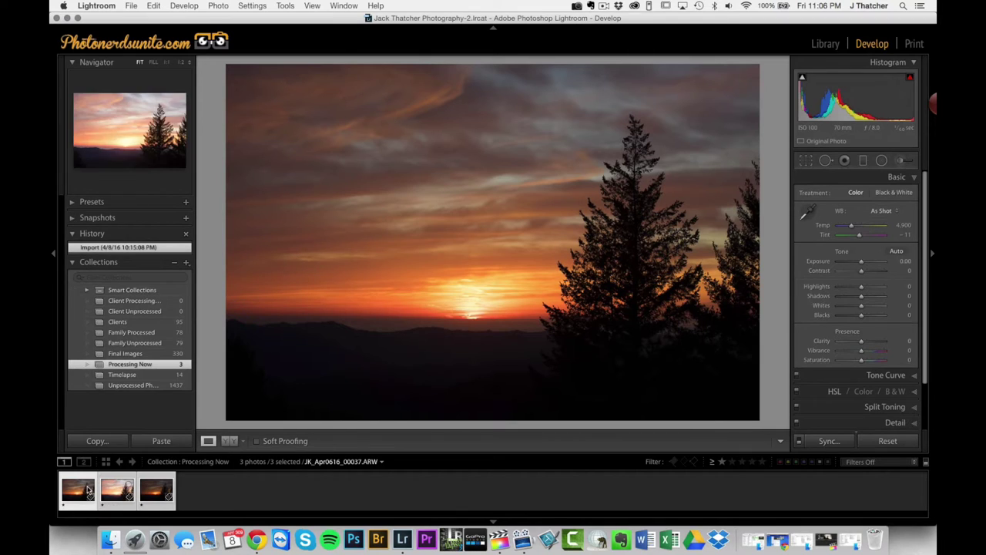
Switch to another bracketed exposure in the Processing Now filmstrip
{"action": "left_click", "coordinate": [156, 491]}
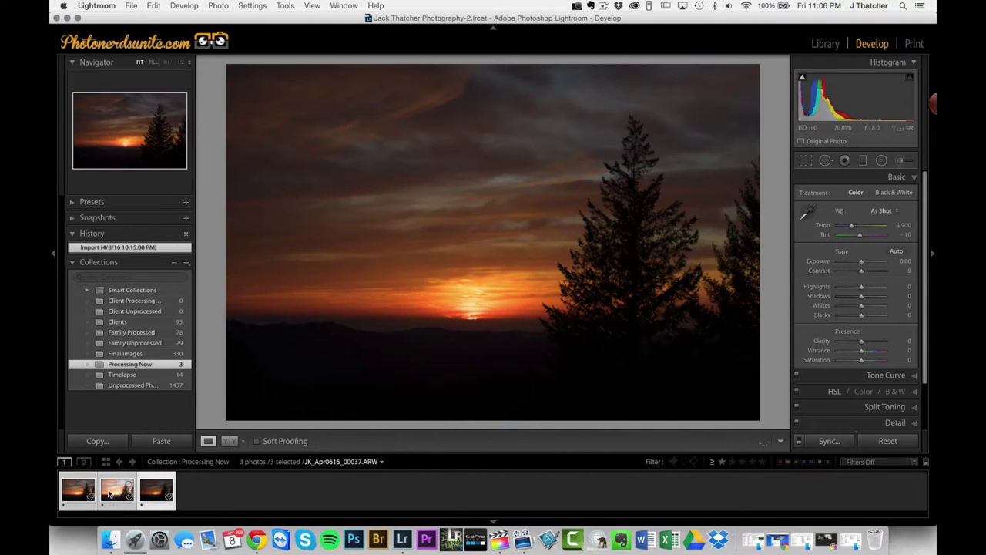
Starting from the 00037 exposure, merge the three bracketed shots with Photo Merge > HDR
{"action": "left_click", "coordinate": [111, 493]}
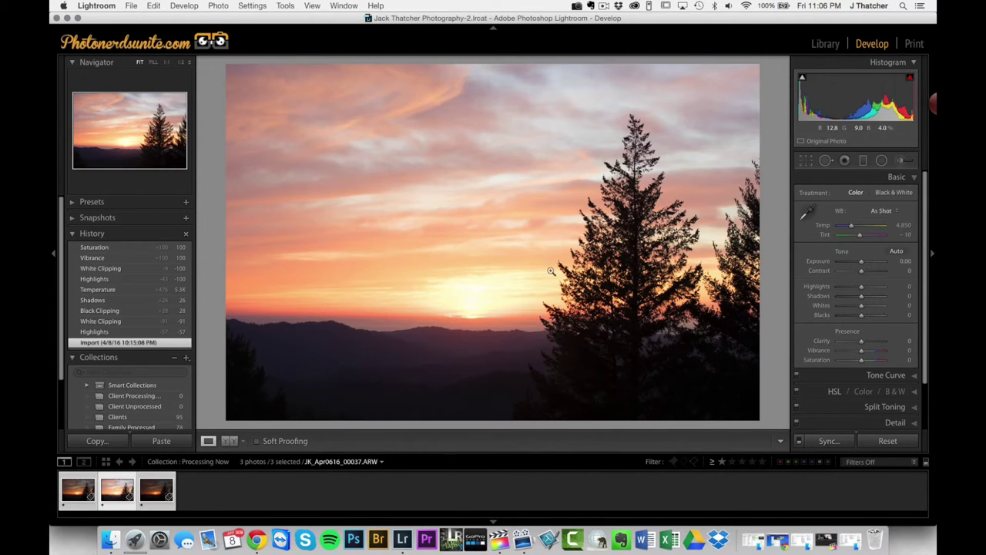
{"action": "left_click", "coordinate": [219, 6]}
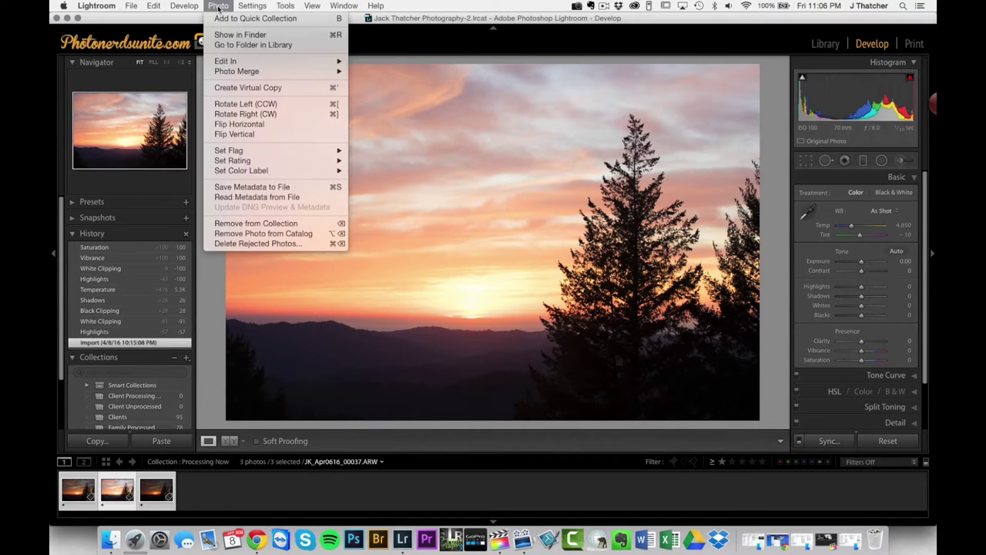
{"action": "mouse_move", "coordinate": [254, 71]}
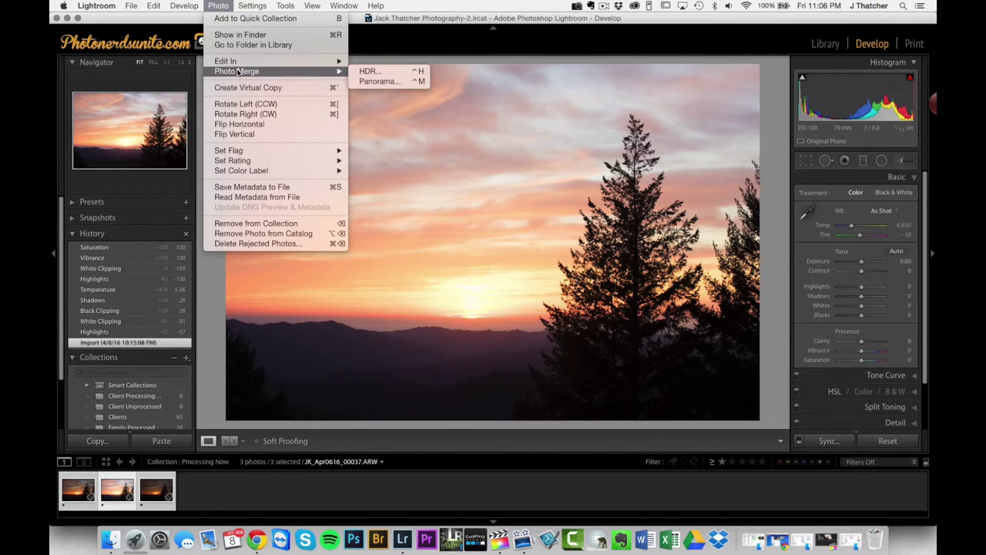
{"action": "left_click", "coordinate": [365, 73]}
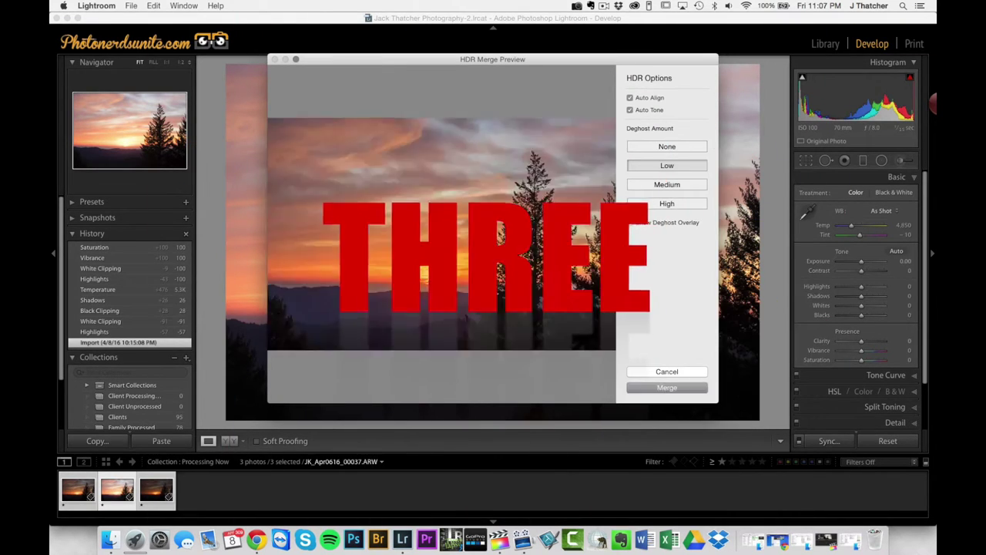
{"action": "left_click", "coordinate": [661, 386]}
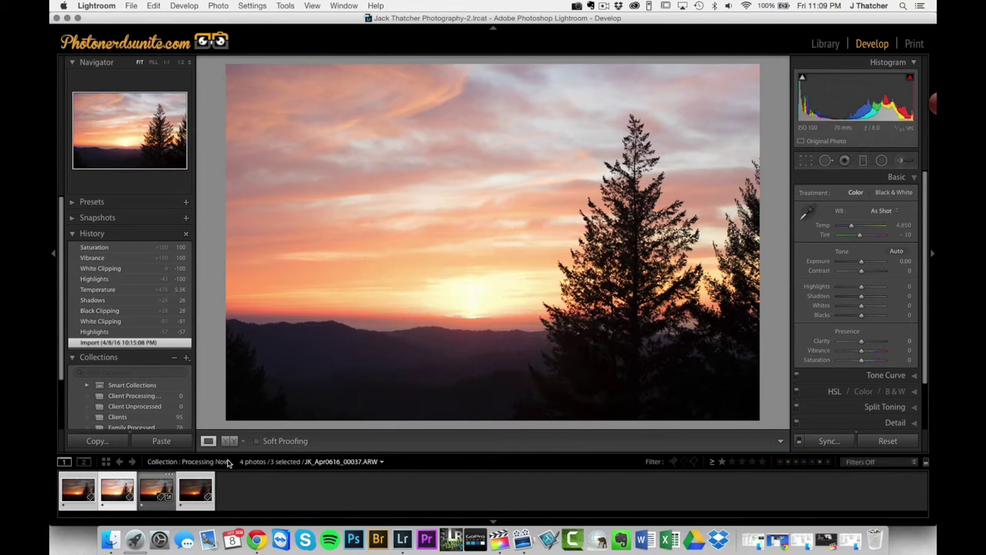
Review the new -HDR.dng merge, then load the unedited JK_Apr0616_00038.ARW exposure
{"action": "left_click", "coordinate": [152, 494]}
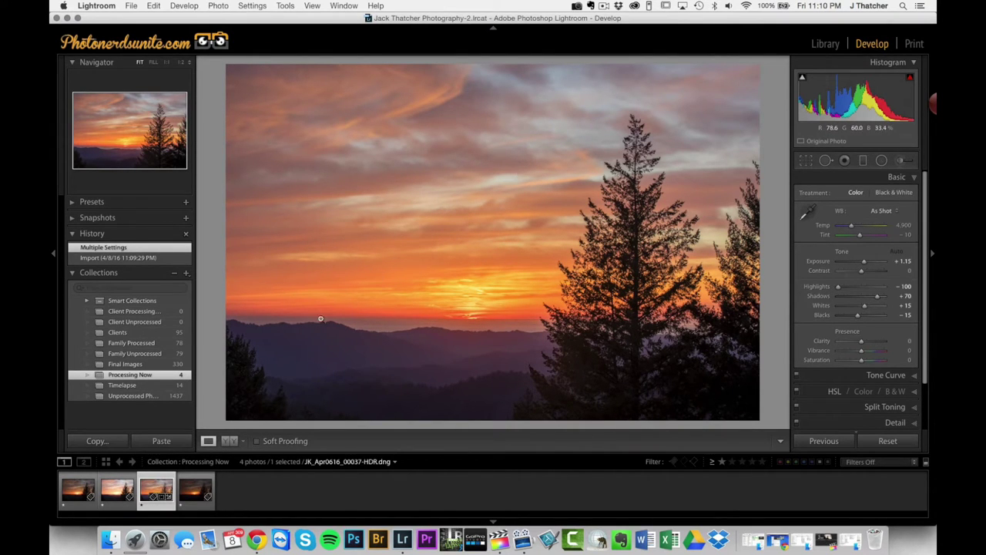
{"action": "key", "text": "Right"}
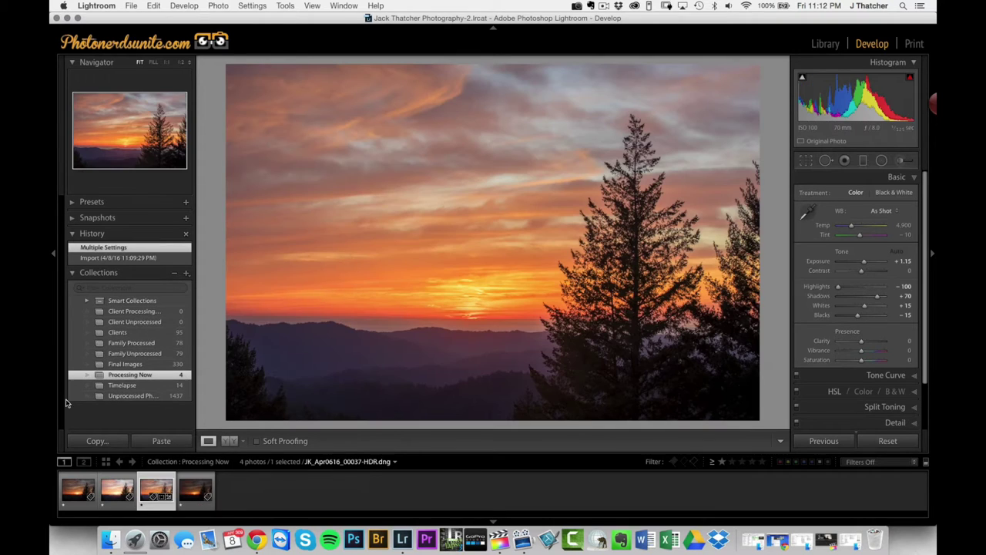
{"action": "left_click", "coordinate": [67, 488]}
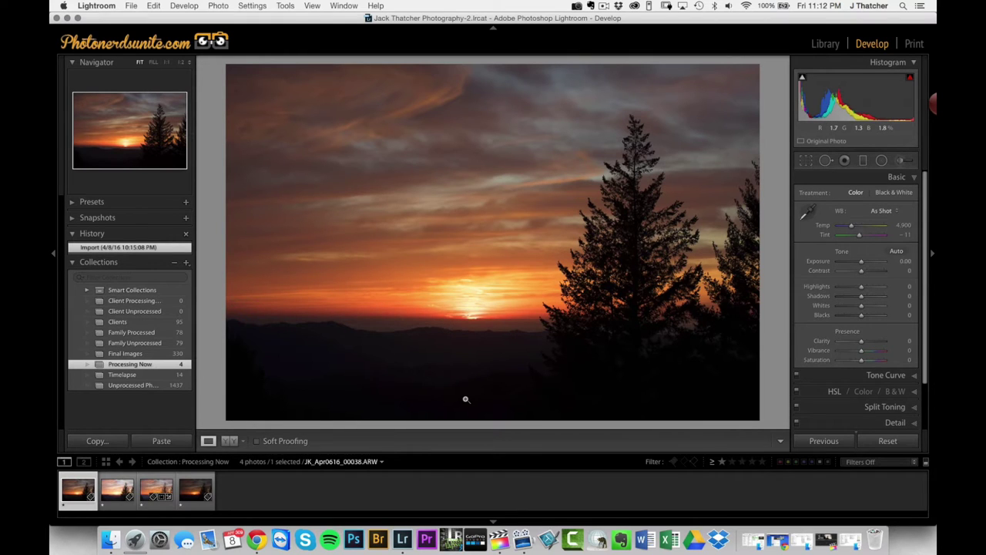
On the 00038 exposure, brighten the highlights, lift the shadows, and add vibrance and saturation
{"action": "left_click", "coordinate": [111, 496]}
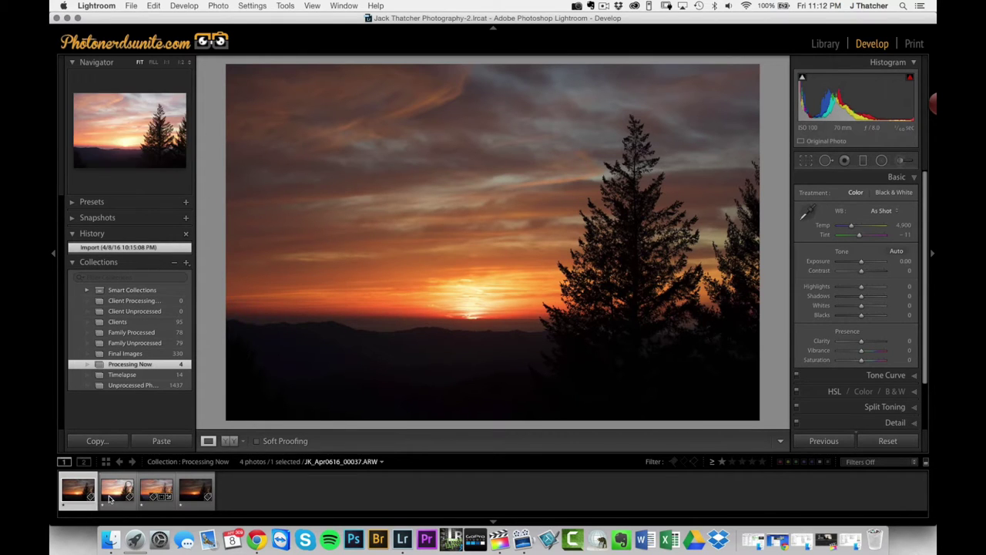
{"action": "key", "text": "Left"}
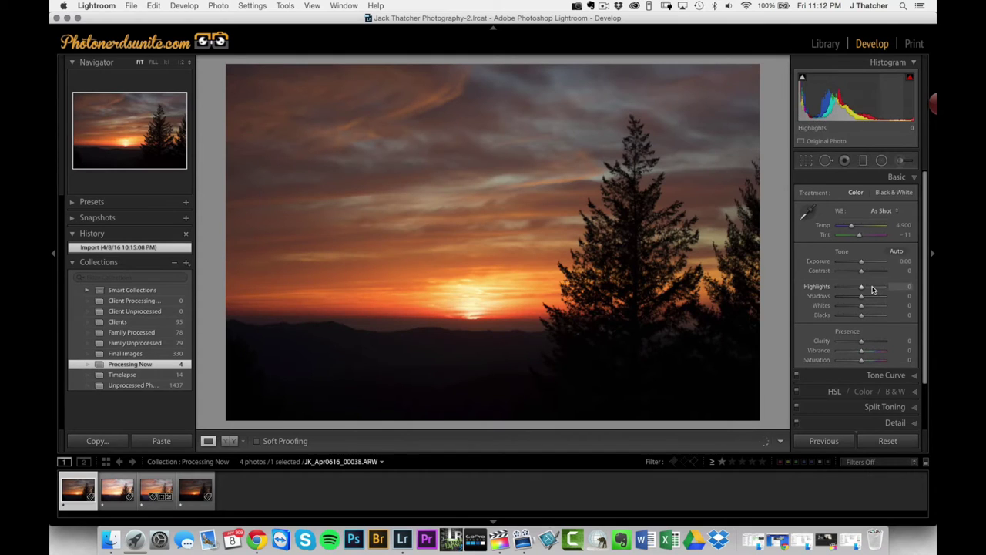
{"action": "left_click_drag", "start_coordinate": [863, 289], "coordinate": [867, 298]}
{"action": "left_click_drag", "start_coordinate": [861, 351], "coordinate": [873, 353]}
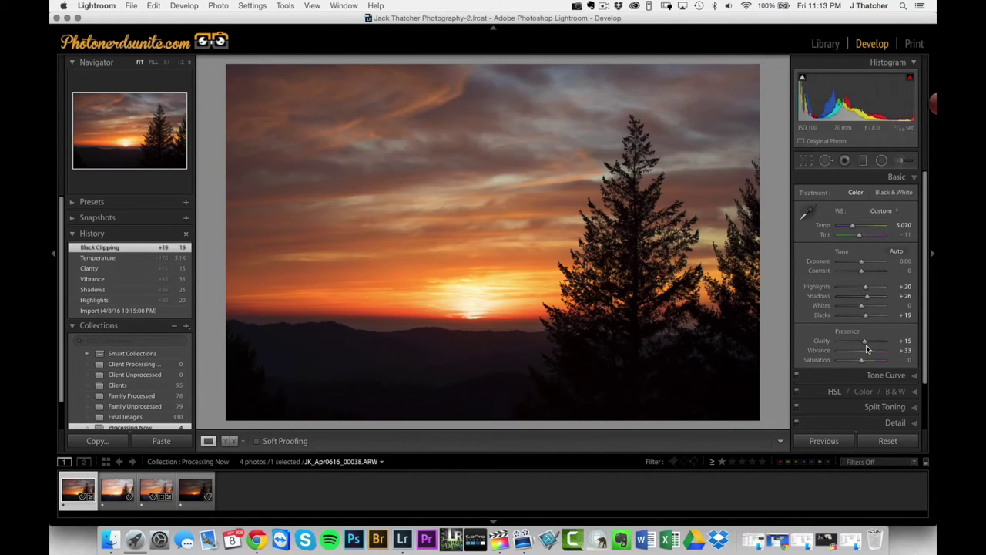
{"action": "left_click_drag", "start_coordinate": [862, 364], "coordinate": [865, 363]}
Raise Lights by 10 in the Tone Curve, remove chromatic aberration, and set Vibrance to +37
{"action": "left_click", "coordinate": [878, 374]}
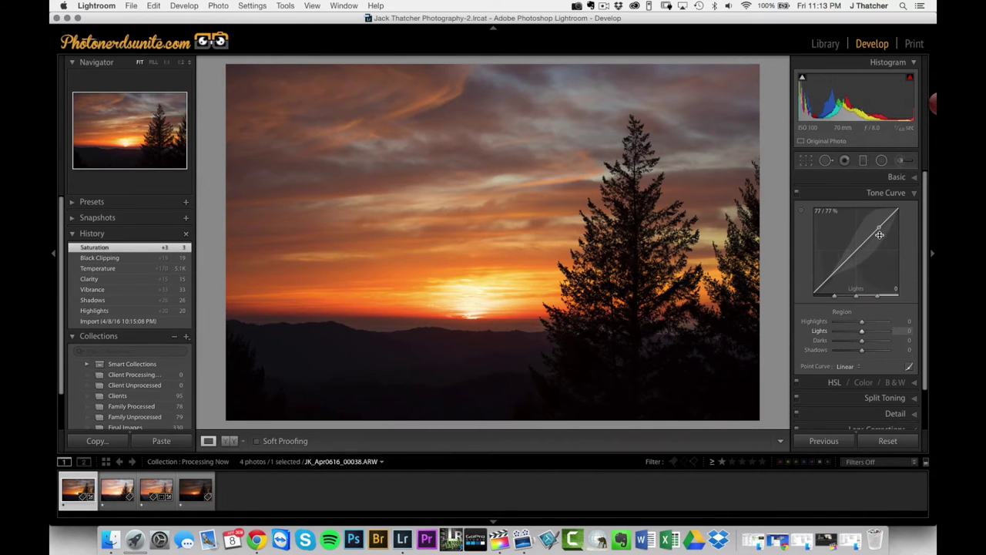
{"action": "left_click_drag", "start_coordinate": [879, 234], "coordinate": [879, 223]}
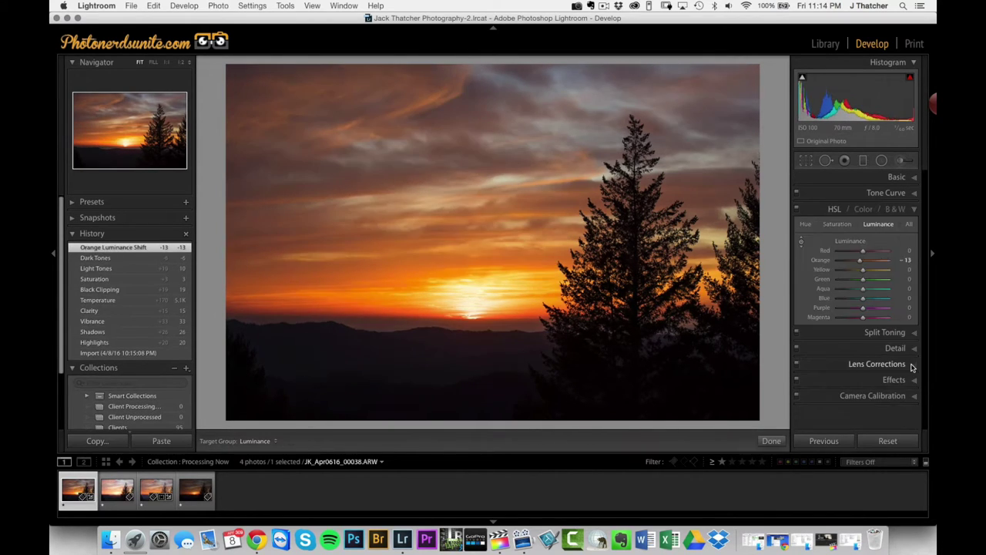
{"action": "left_click", "coordinate": [877, 363]}
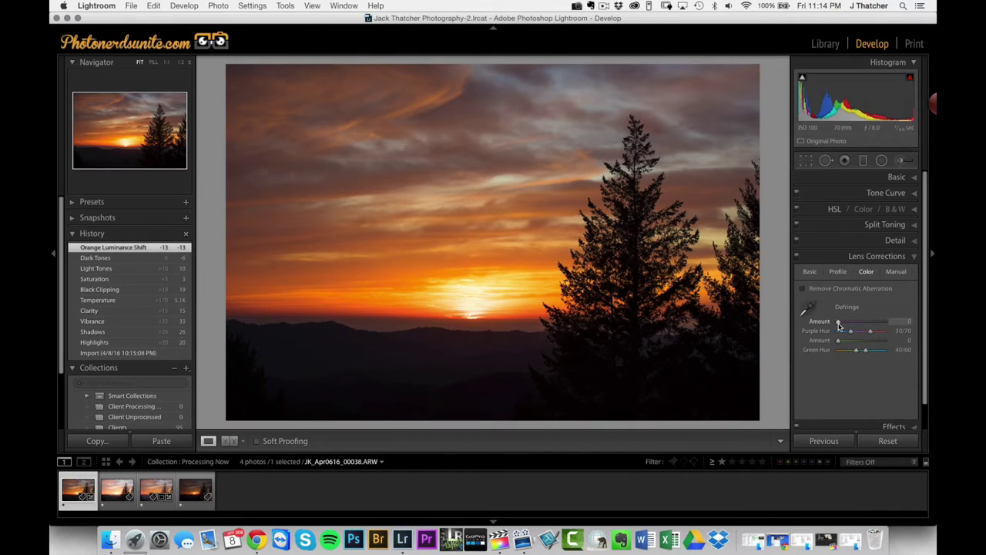
{"action": "left_click", "coordinate": [806, 289]}
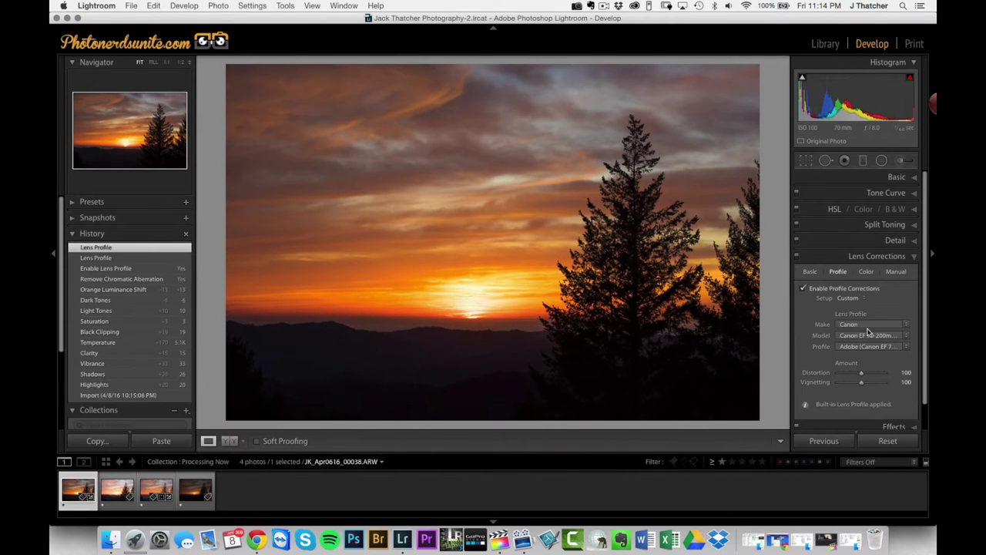
{"action": "key", "text": "super+1"}
{"action": "left_click_drag", "start_coordinate": [867, 353], "coordinate": [870, 352]}
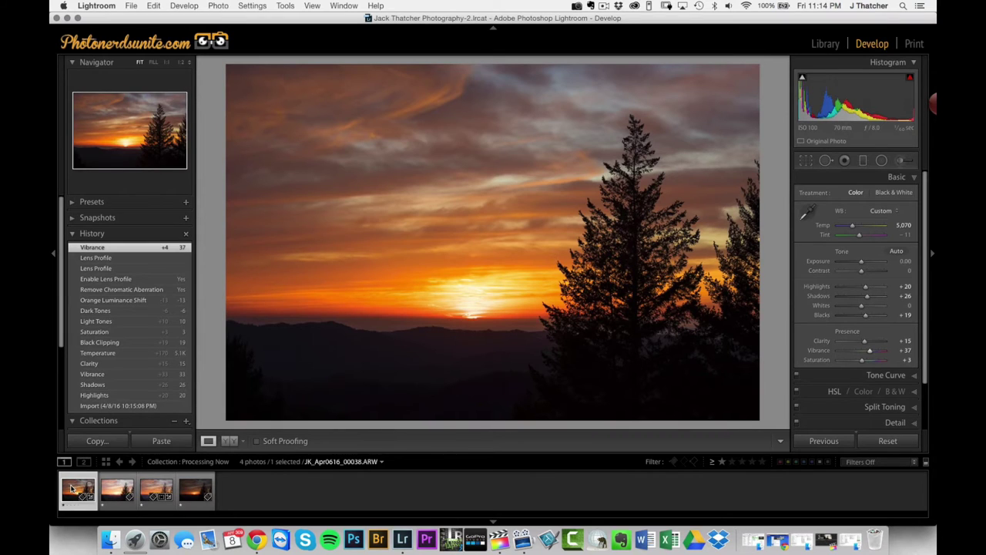
Copy the 00038 settings, paste them onto 00037, and pull its Highlights down to -37
{"action": "key", "text": "super+shift+c"}
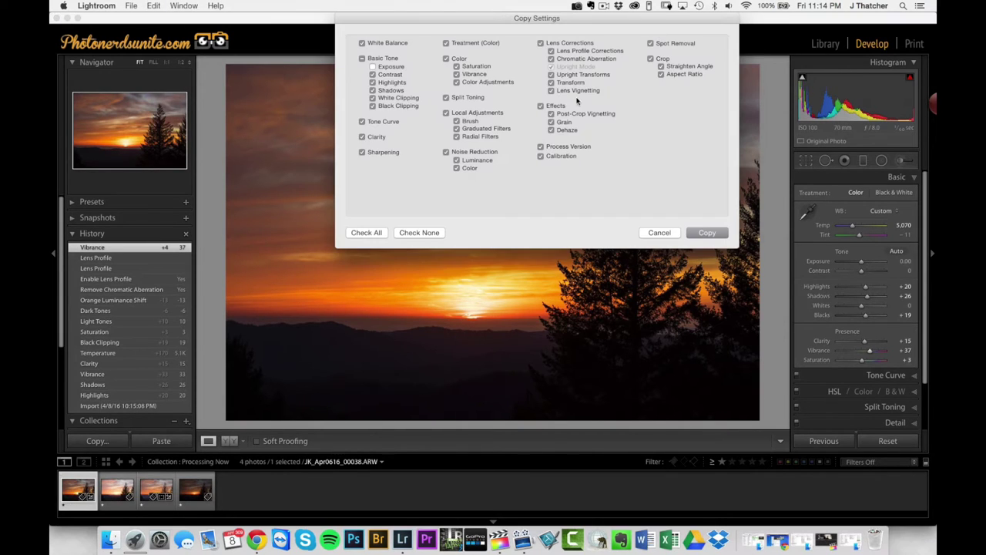
{"action": "key", "text": "Return"}
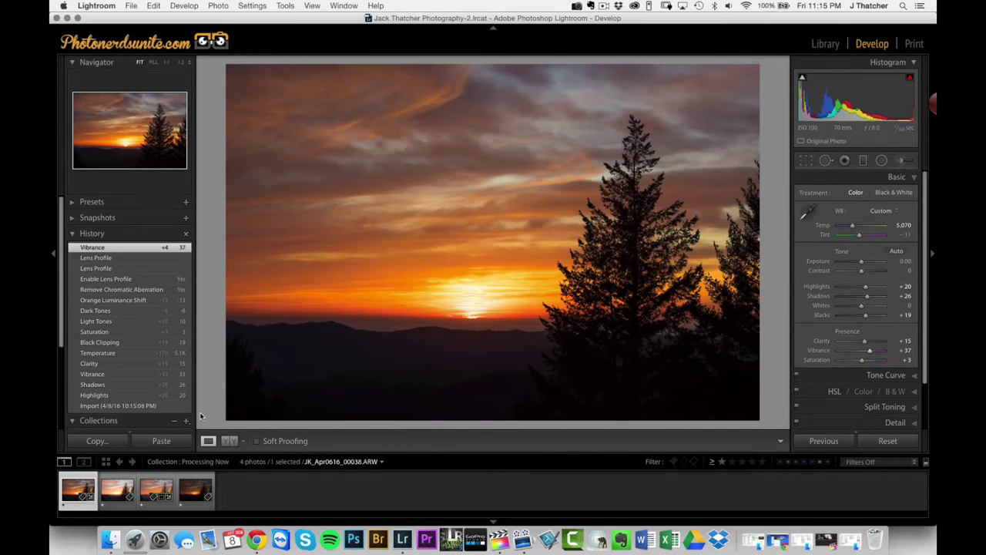
{"action": "key", "text": "Right"}
{"action": "key", "text": "super+shift+v"}
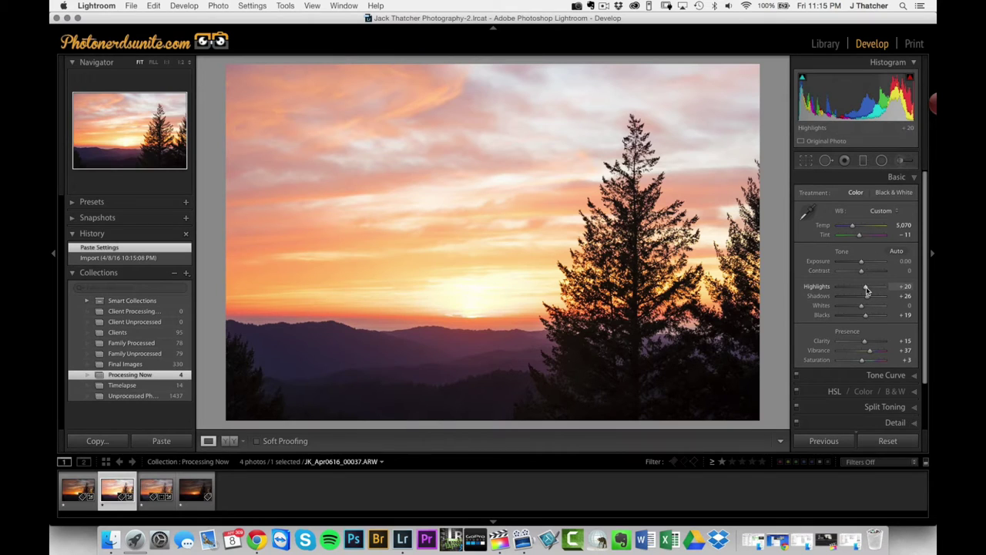
{"action": "left_click_drag", "start_coordinate": [867, 290], "coordinate": [859, 315]}
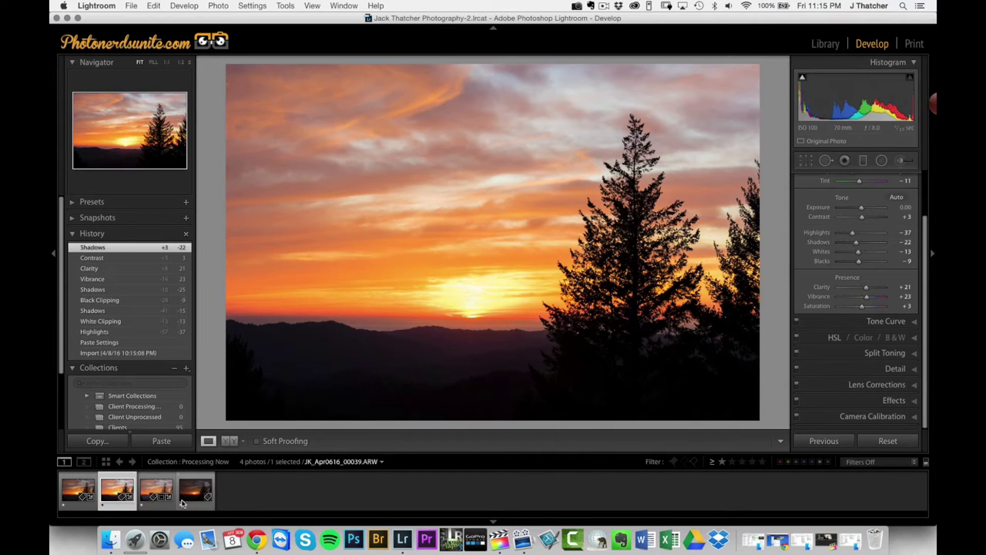
Paste the copied edits onto the 00039 exposure, then review 00037 and 00038
{"action": "left_click", "coordinate": [191, 494]}
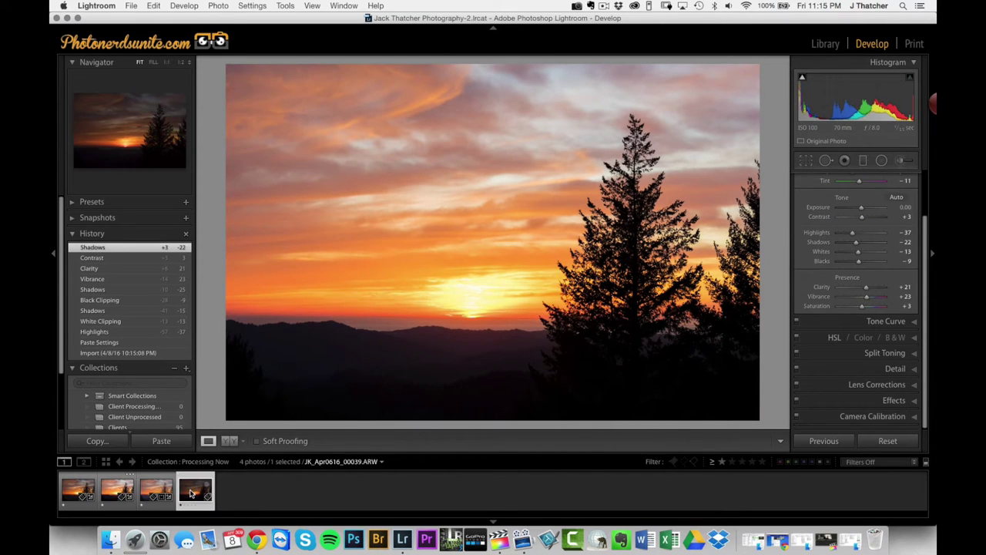
{"action": "key", "text": "super+shift+v"}
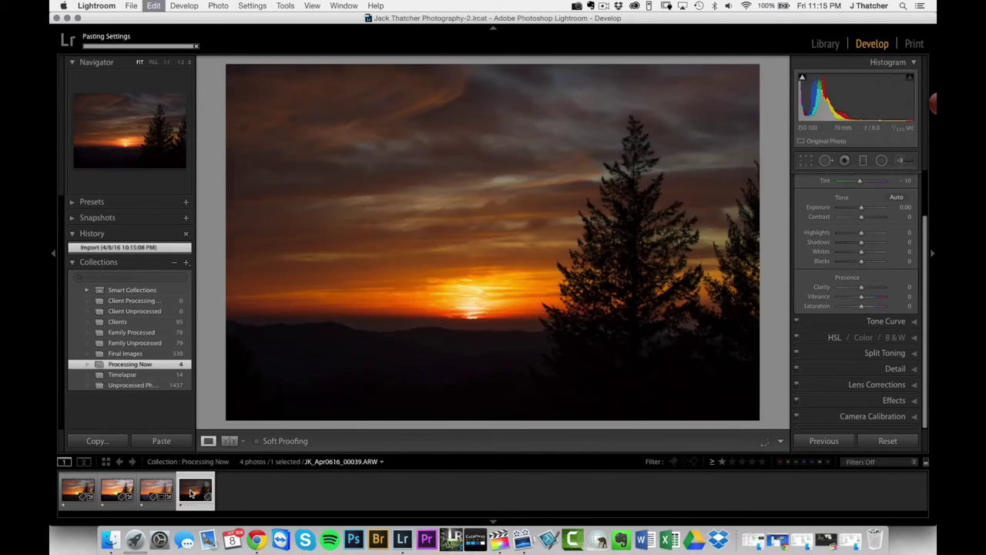
{"action": "left_click", "coordinate": [116, 494]}
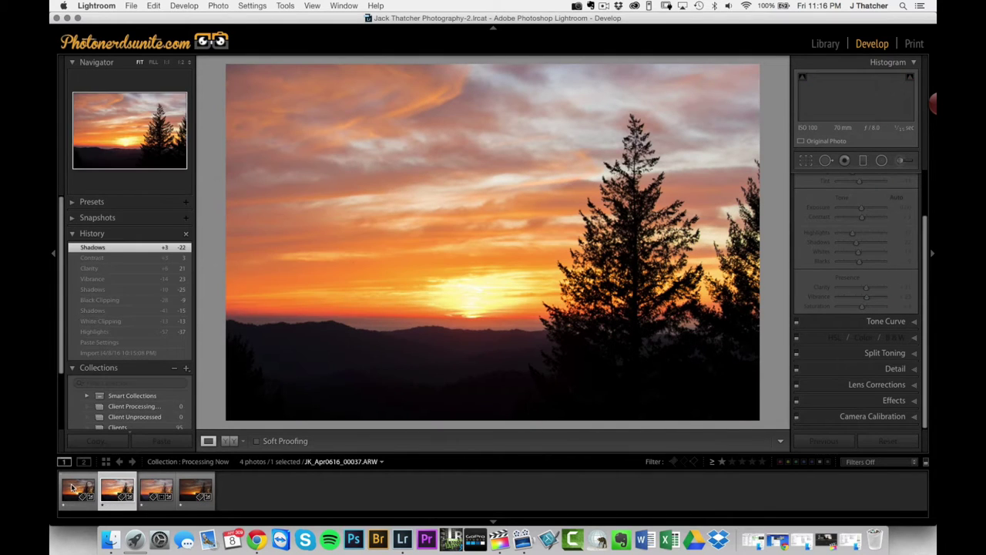
{"action": "left_click", "coordinate": [70, 490]}
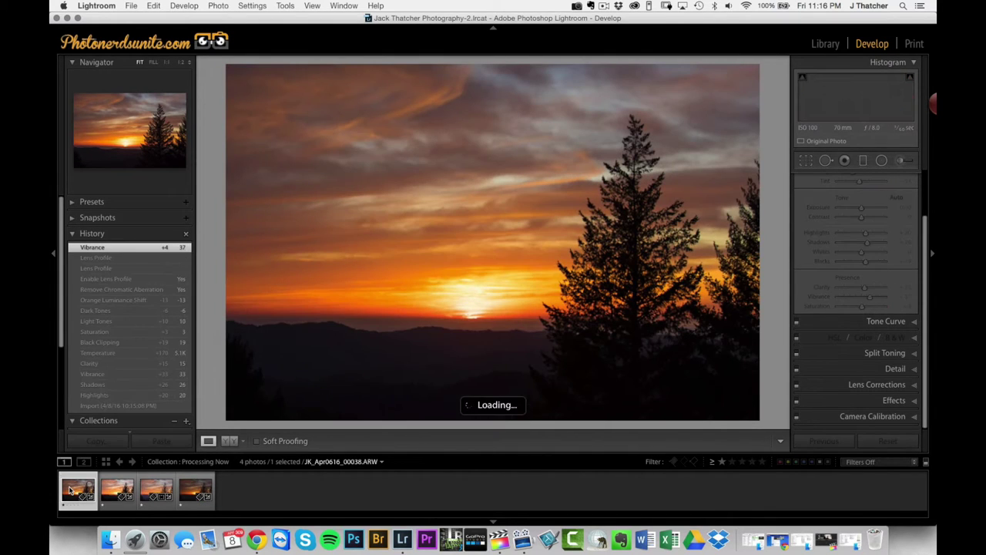
Compare the brighter and darker exposures, then select three photos together
{"action": "left_click", "coordinate": [187, 491]}
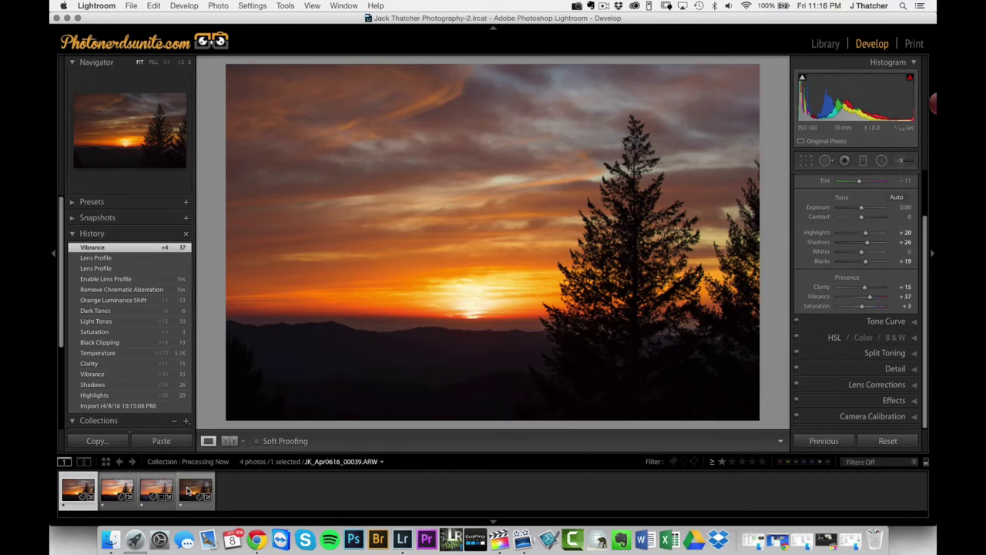
{"action": "left_click", "coordinate": [117, 490]}
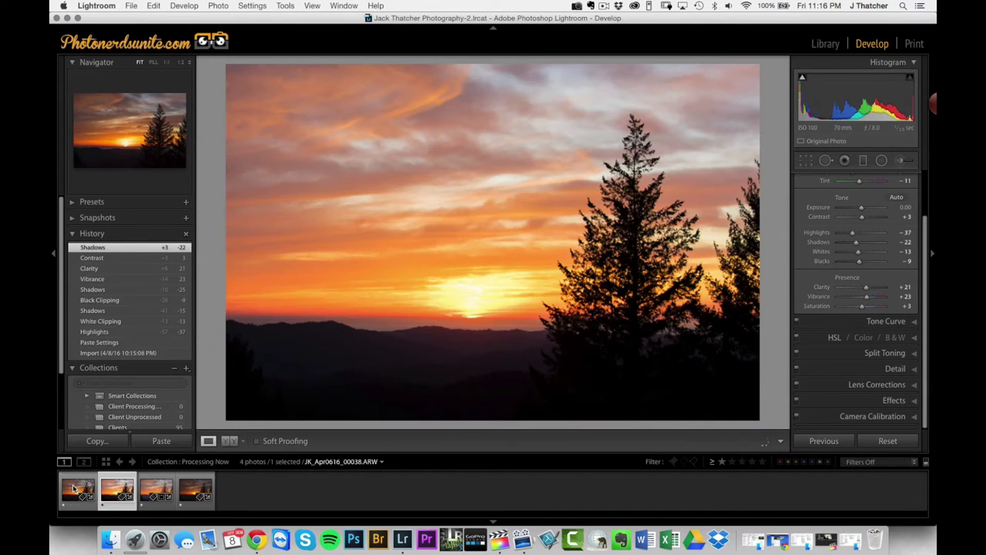
{"action": "left_click", "coordinate": [74, 489]}
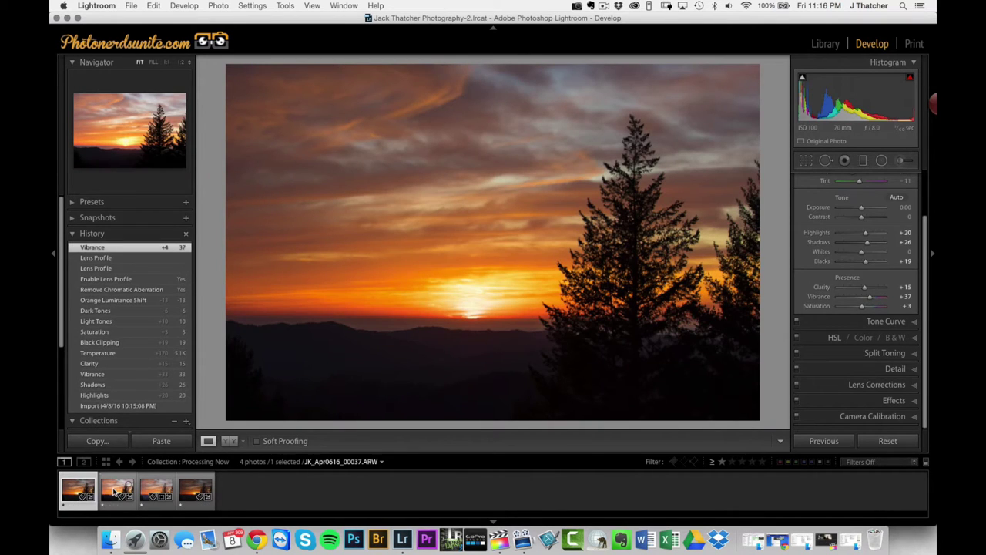
{"action": "left_click", "coordinate": [114, 493]}
{"action": "key", "text": "Left"}
{"action": "left_click", "coordinate": [112, 494]}
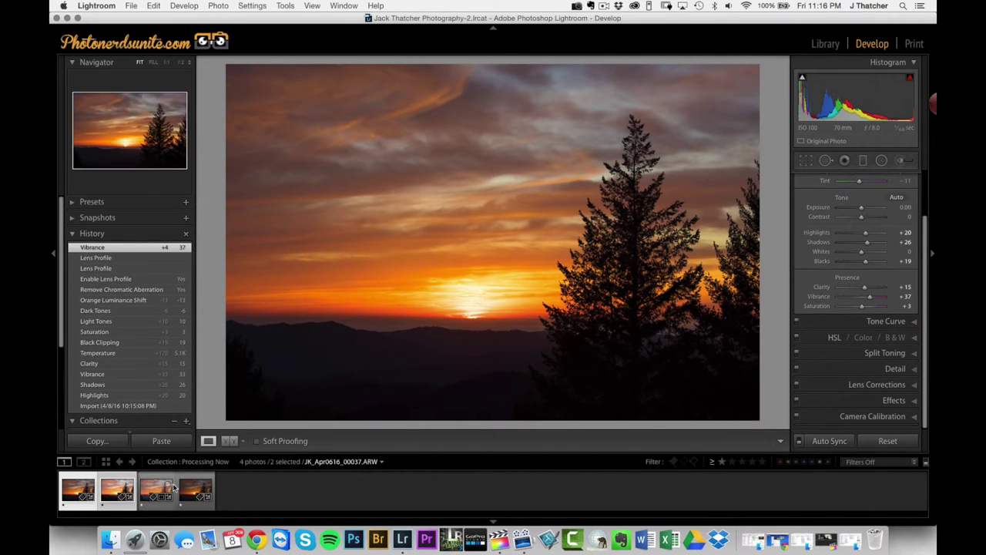
{"action": "left_click", "coordinate": [196, 489], "text": "shift"}
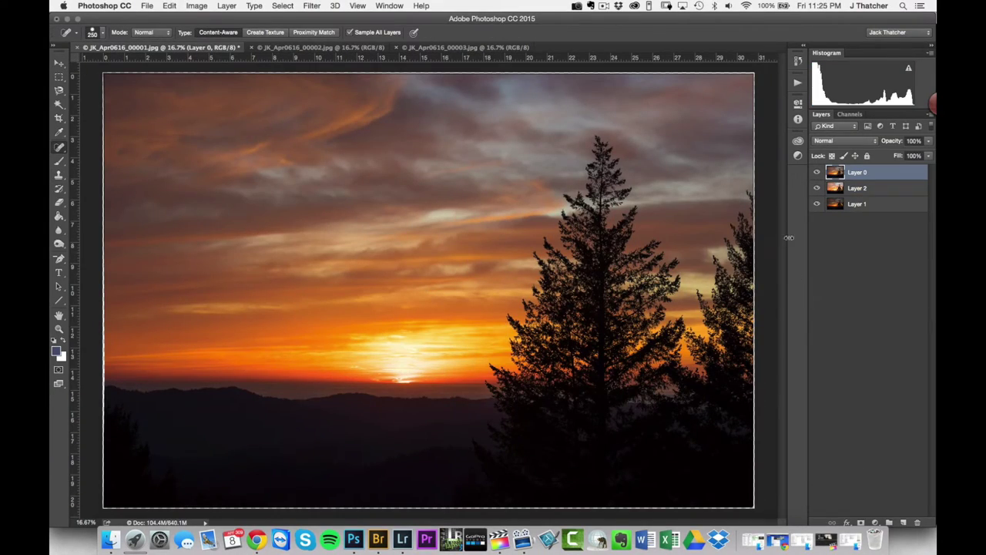
Move Layer 0 between Layer 2 and Layer 1 and rename it Base
{"action": "left_click_drag", "start_coordinate": [866, 174], "coordinate": [872, 211]}
{"action": "left_click", "coordinate": [866, 193]}
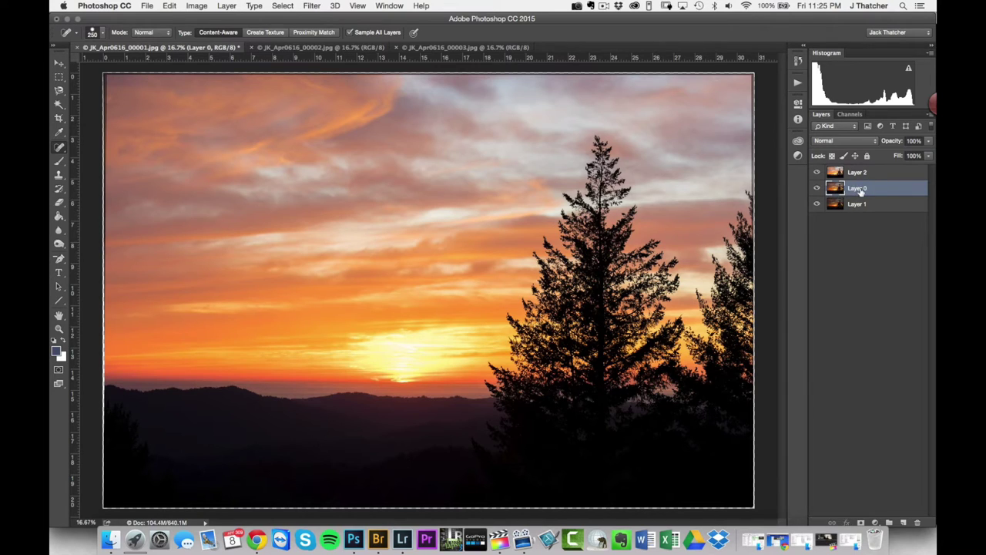
{"action": "double_click", "coordinate": [860, 189]}
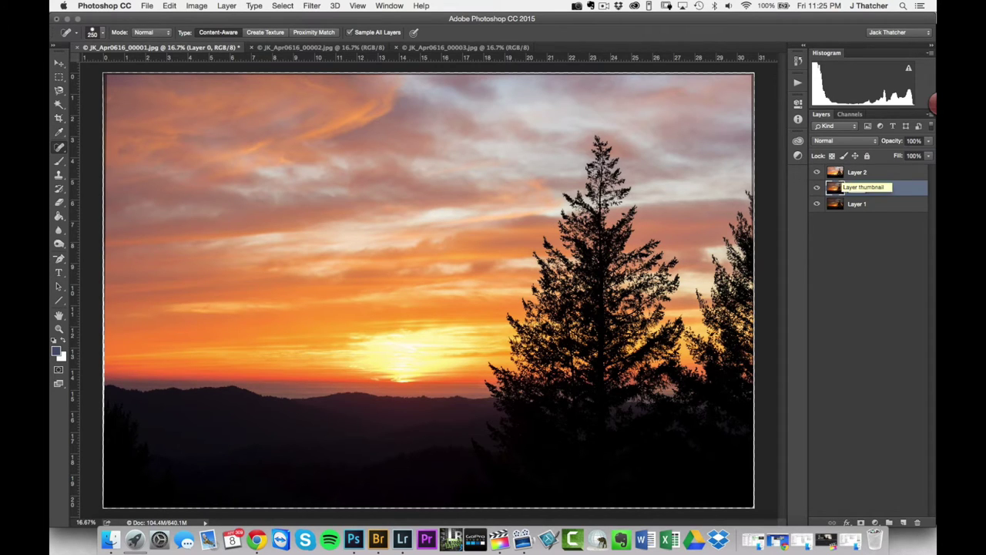
{"action": "type", "text": "Base"}
Rename Layer 2 to Mountains and Layer 1 to Garbage, then make Base active
{"action": "double_click", "coordinate": [860, 173]}
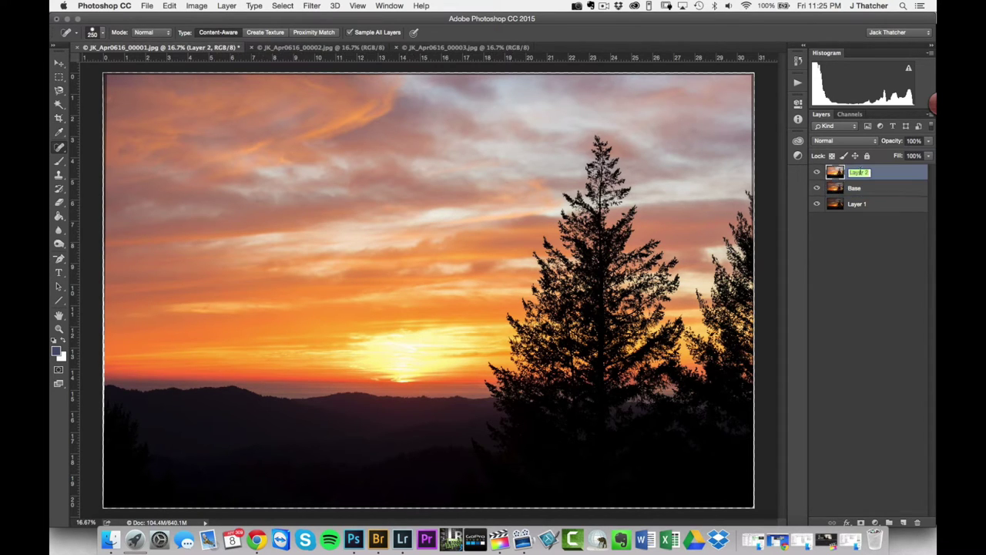
{"action": "type", "text": "Mountains"}
{"action": "double_click", "coordinate": [861, 204]}
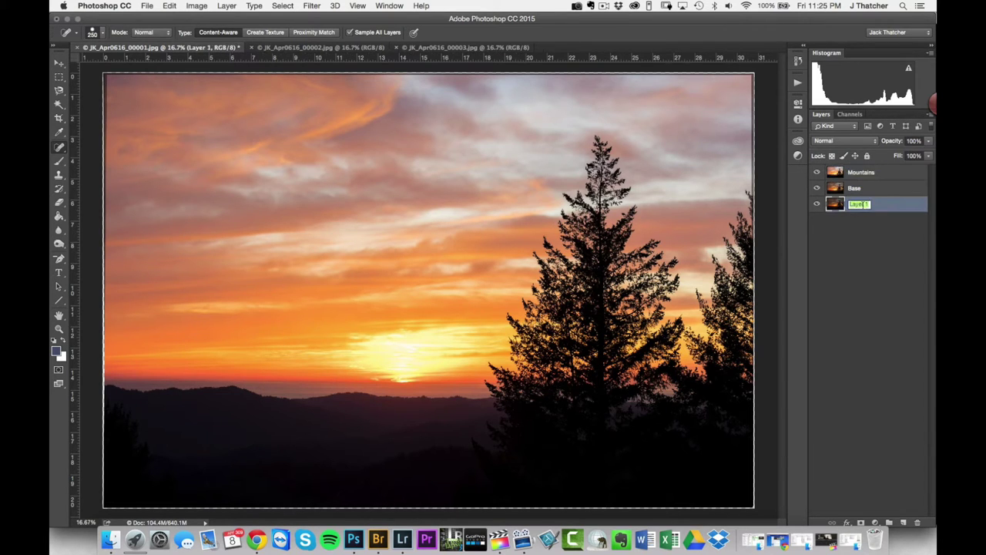
{"action": "type", "text": "Garbage"}
{"action": "key", "text": "Return"}
{"action": "left_click", "coordinate": [871, 190]}
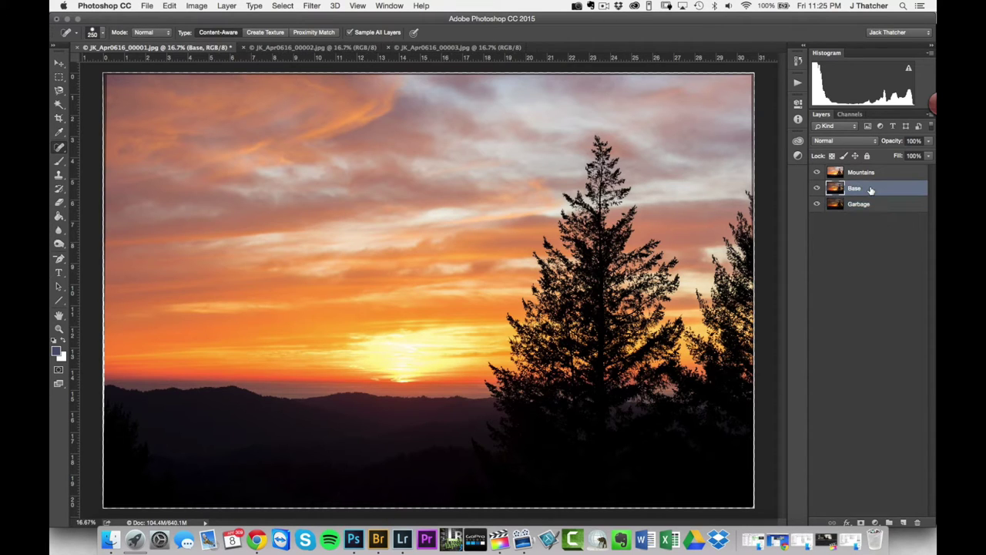
{"action": "left_click", "coordinate": [851, 114]}
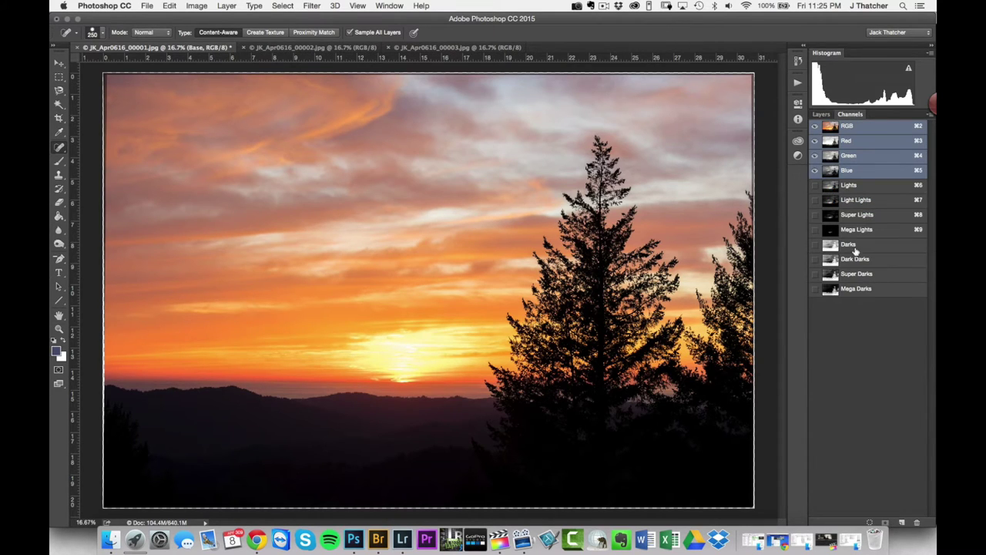
Preview the Darks through Mega Darks channels, load Mega Darks as a selection, and select Mountains
{"action": "left_click", "coordinate": [851, 245]}
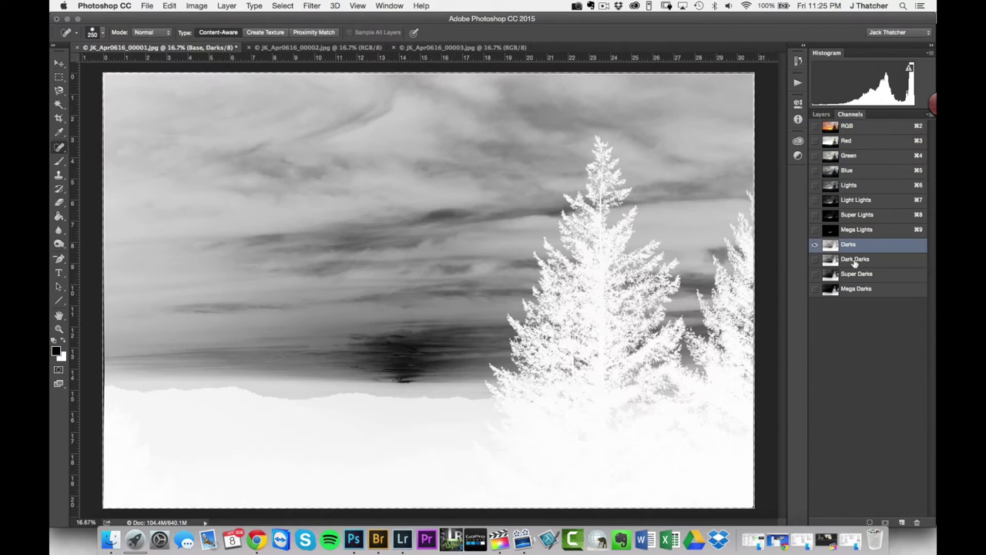
{"action": "left_click", "coordinate": [854, 261]}
{"action": "left_click", "coordinate": [856, 275]}
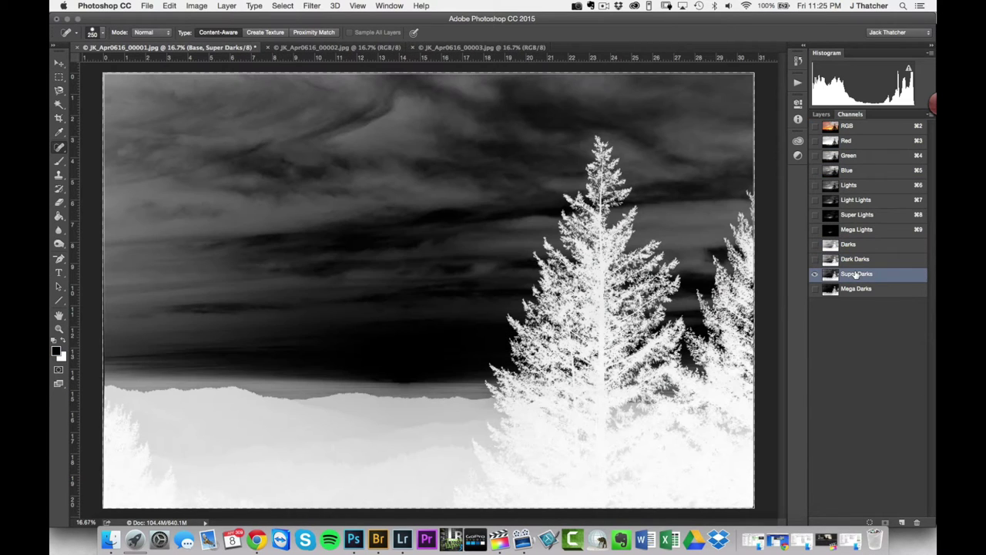
{"action": "left_click", "coordinate": [860, 290]}
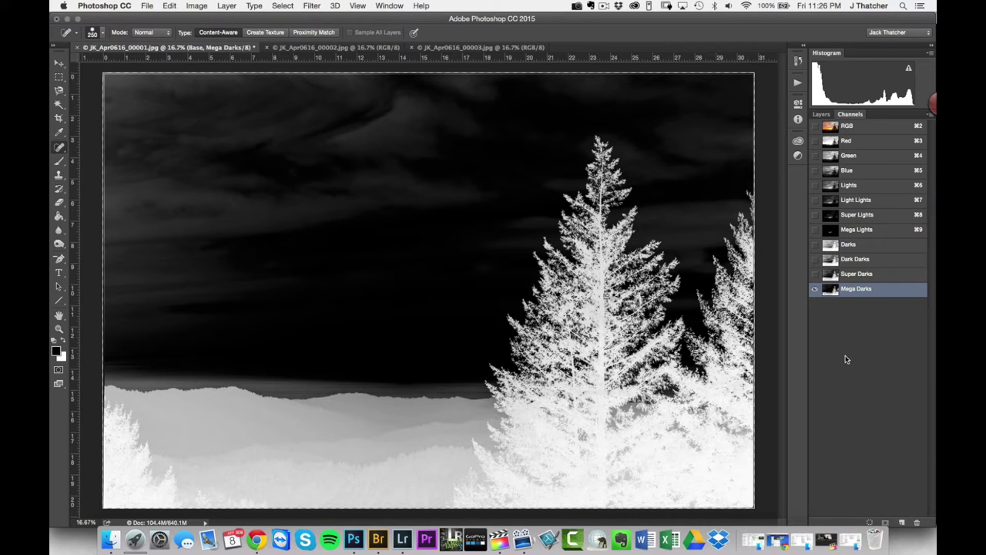
{"action": "left_click", "coordinate": [831, 290], "text": "super"}
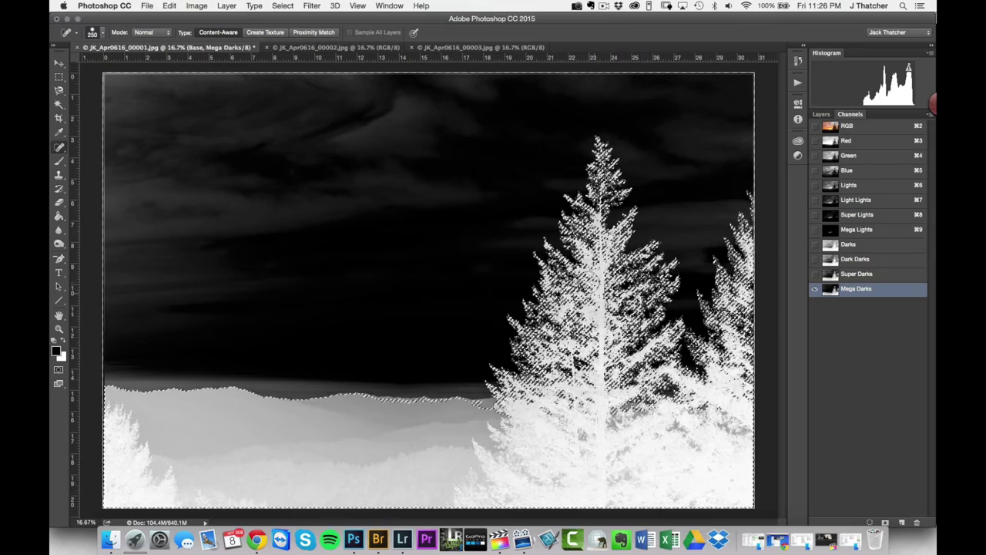
{"action": "left_click", "coordinate": [821, 114]}
{"action": "left_click", "coordinate": [859, 174]}
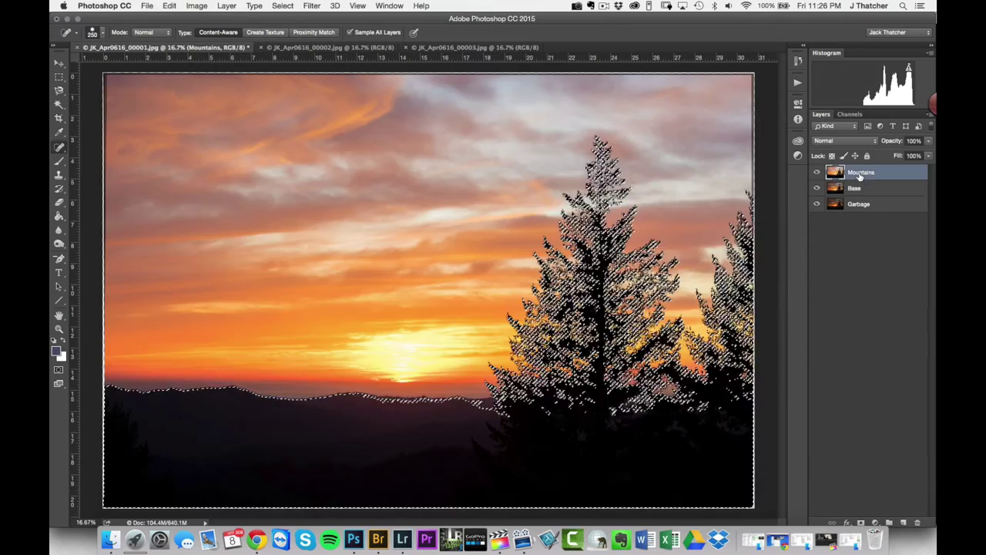
Add a layer mask to Mountains from the Mega Darks selection and target that mask
{"action": "left_click", "coordinate": [861, 523]}
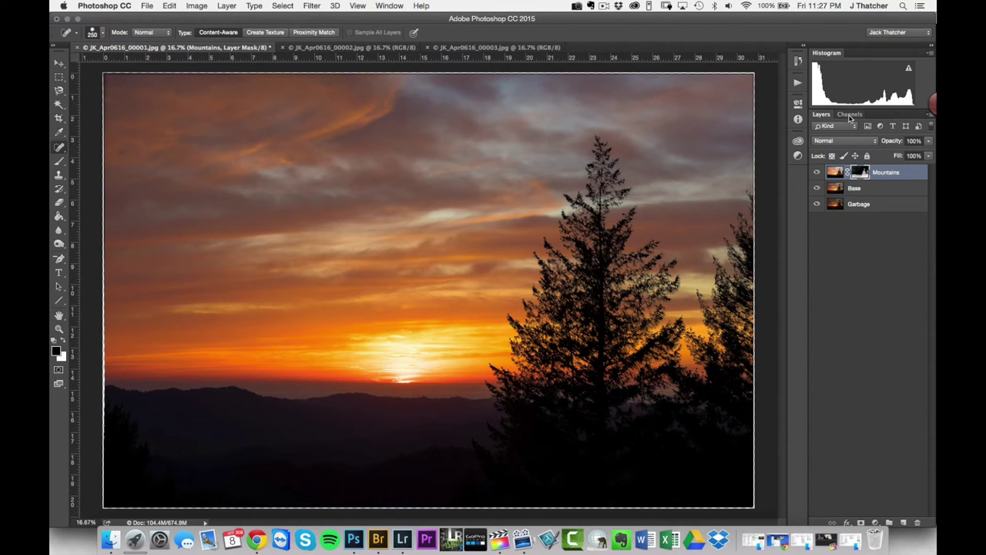
{"action": "left_click", "coordinate": [851, 115]}
{"action": "left_click", "coordinate": [860, 304]}
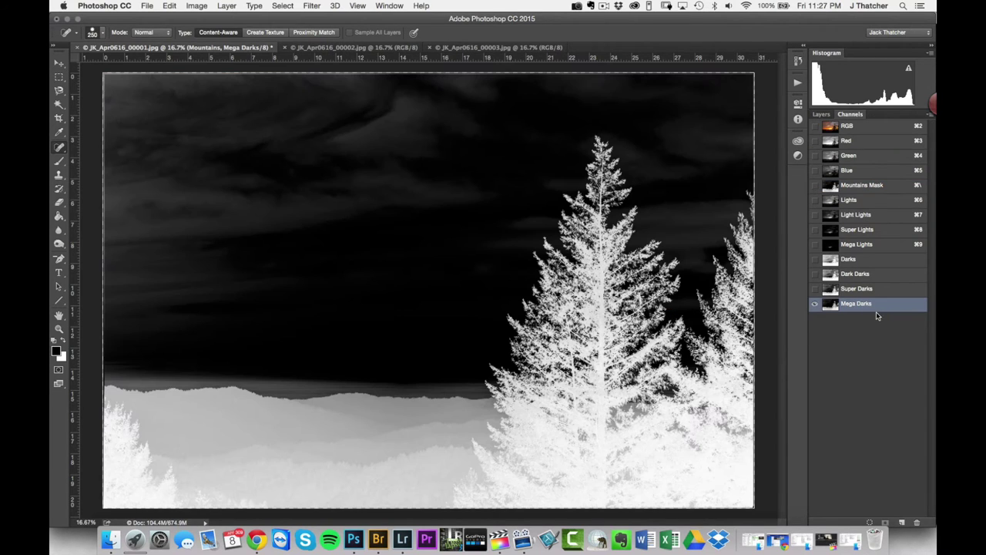
{"action": "left_click", "coordinate": [830, 306], "text": "super"}
{"action": "left_click", "coordinate": [821, 114]}
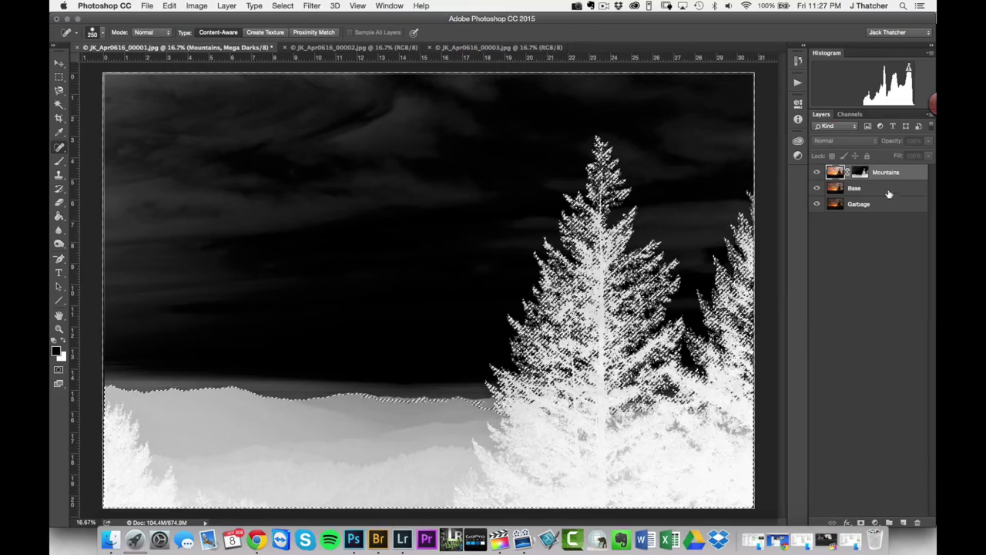
{"action": "left_click", "coordinate": [864, 172]}
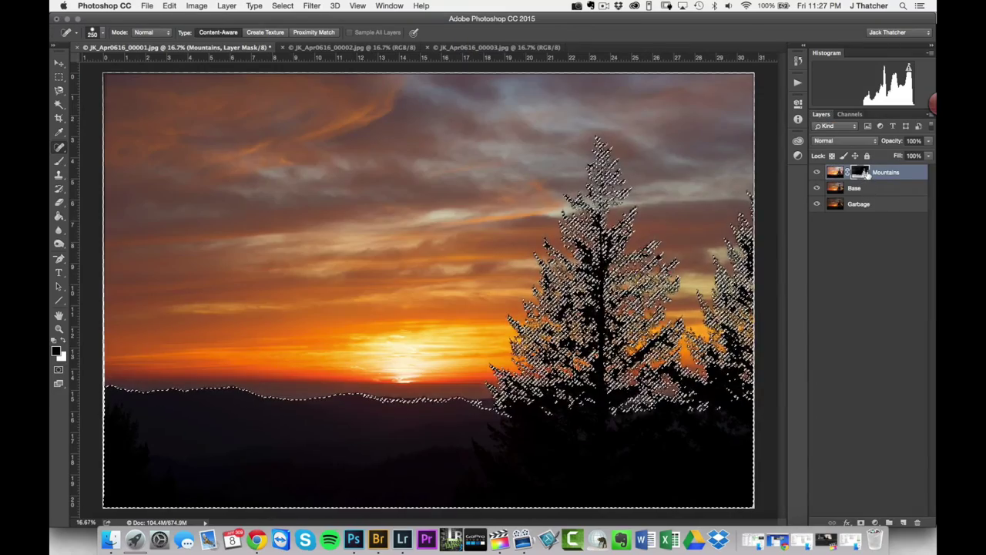
Paint black on the mask over the tree (700 brush) and lower-left slope (150), then stamp visible layers
{"action": "left_click", "coordinate": [860, 177], "text": "alt"}
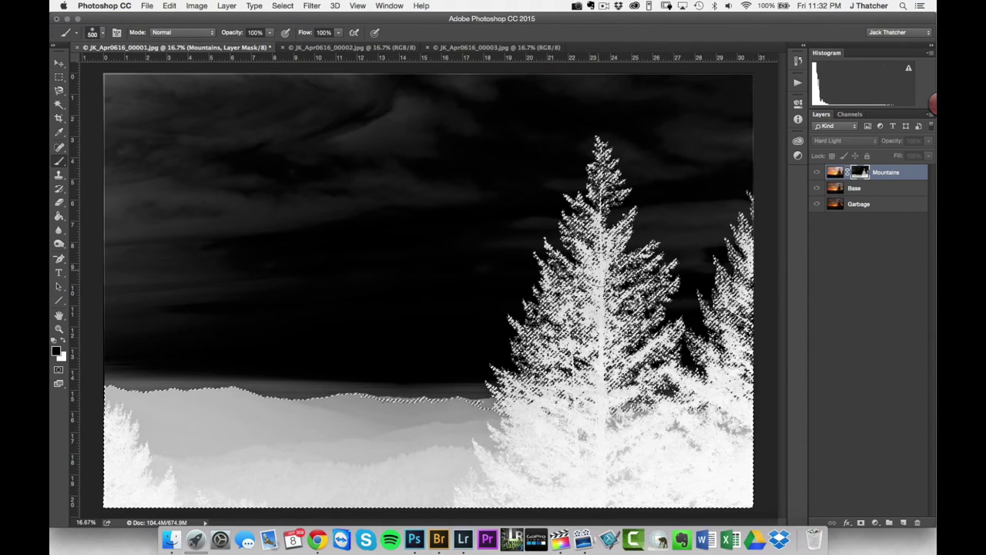
{"action": "key", "text": "bracketright"}
{"action": "key", "text": "bracketright"}
{"action": "mouse_move", "coordinate": [590, 301]}
{"action": "left_mouse_down"}
{"action": "mouse_move", "coordinate": [584, 165]}
{"action": "mouse_move", "coordinate": [598, 177]}
{"action": "mouse_move", "coordinate": [599, 451]}
{"action": "mouse_move", "coordinate": [704, 425]}
{"action": "mouse_move", "coordinate": [732, 225]}
{"action": "mouse_move", "coordinate": [556, 393]}
{"action": "mouse_move", "coordinate": [748, 315]}
{"action": "left_mouse_up"}
{"action": "key", "text": "bracketleft"}
{"action": "key", "text": "bracketleft"}
{"action": "key", "text": "bracketleft"}
{"action": "key", "text": "bracketleft"}
{"action": "key", "text": "bracketleft"}
{"action": "key", "text": "bracketleft"}
{"action": "key", "text": "bracketleft"}
{"action": "key", "text": "bracketleft"}
{"action": "mouse_move", "coordinate": [497, 435]}
{"action": "left_mouse_down"}
{"action": "mouse_move", "coordinate": [563, 486]}
{"action": "mouse_move", "coordinate": [615, 496]}
{"action": "mouse_move", "coordinate": [532, 493]}
{"action": "mouse_move", "coordinate": [509, 471]}
{"action": "left_mouse_up"}
{"action": "left_click", "coordinate": [835, 172]}
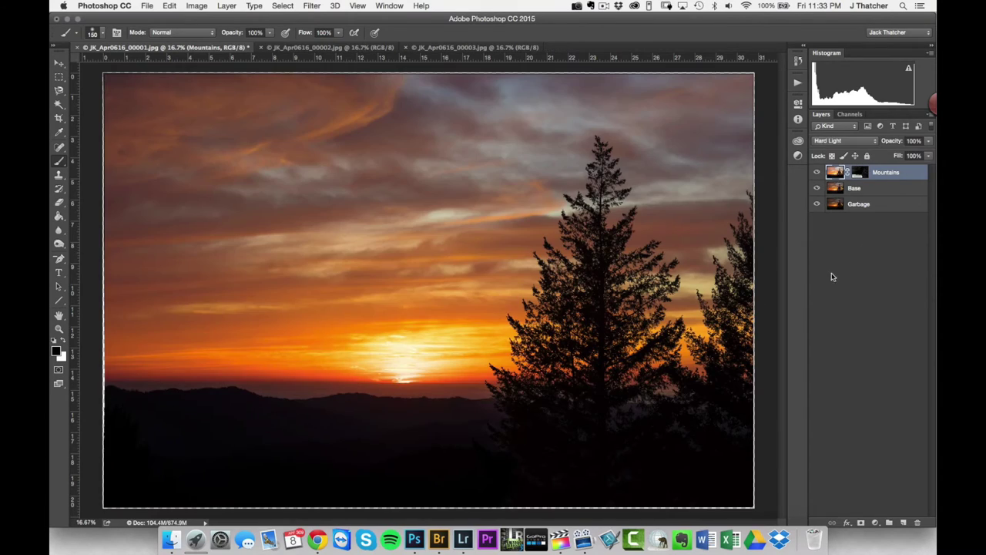
{"action": "key", "text": "super+alt+shift+e"}
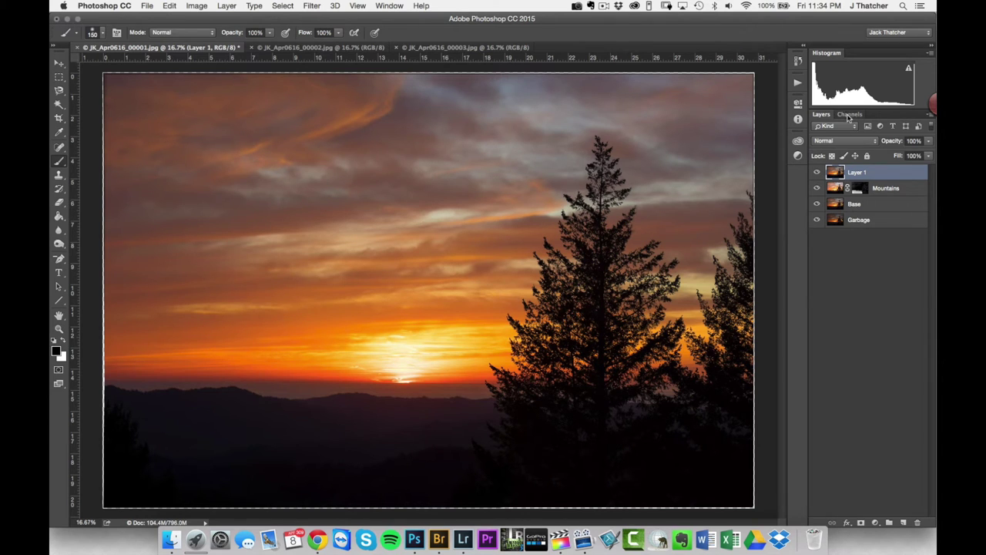
Load the Lights luminosity selection and add a new empty layer
{"action": "left_click", "coordinate": [849, 115]}
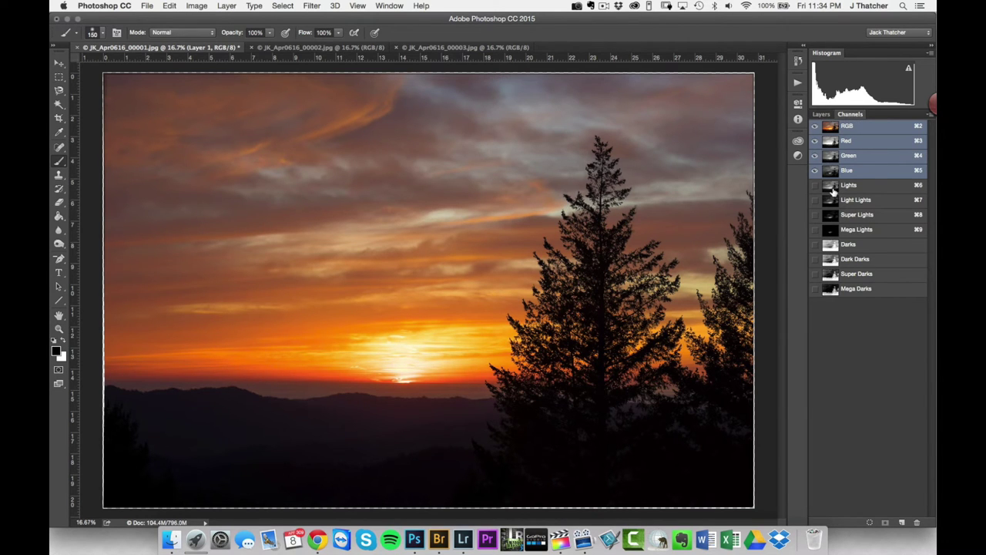
{"action": "left_click", "coordinate": [831, 191], "text": "super"}
{"action": "left_click", "coordinate": [824, 115]}
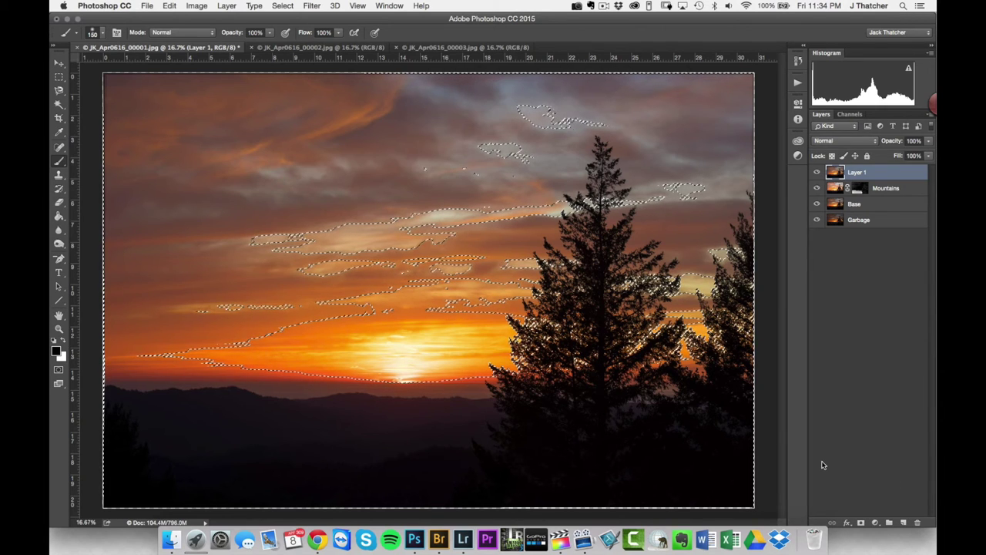
{"action": "key", "text": "super+alt+shift+n"}
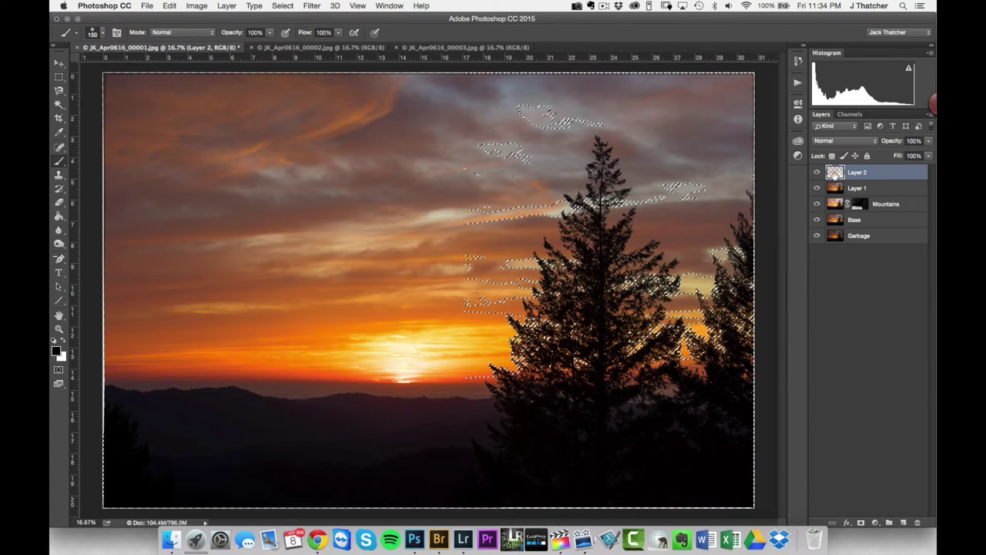
With Layer 2 shown alone, delete the dark band in the selection, then show all layers and select Layer 2
{"action": "left_click", "coordinate": [817, 172], "text": "alt"}
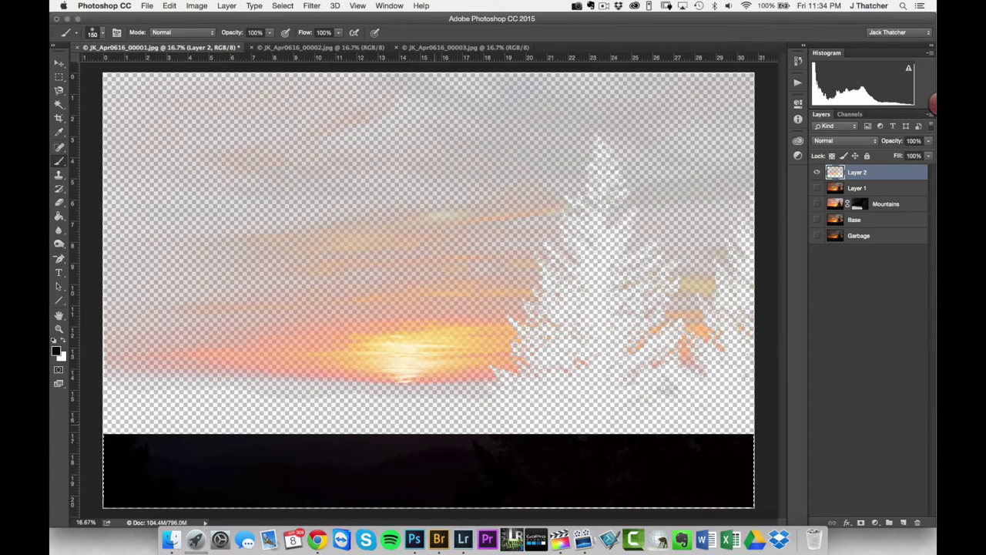
{"action": "key", "text": "Delete"}
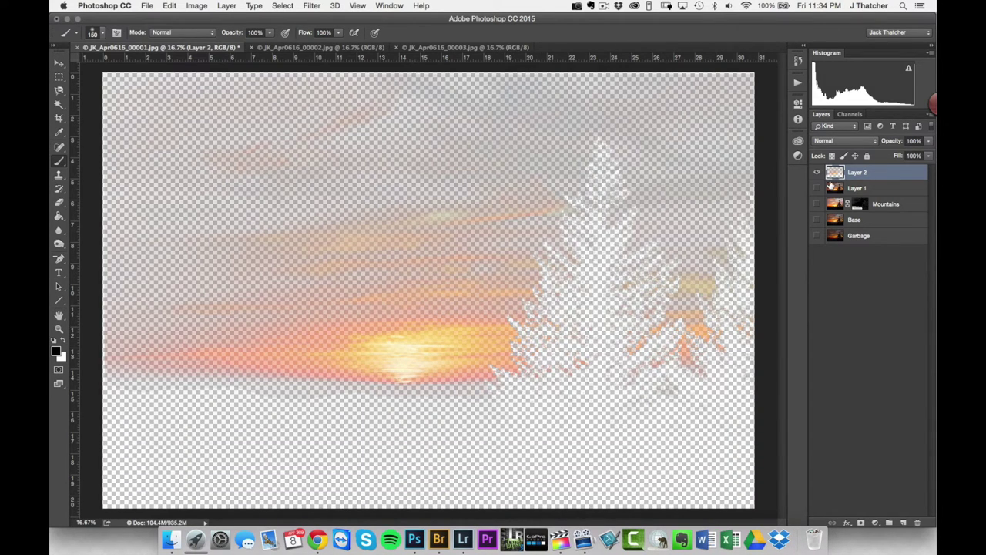
{"action": "left_click", "coordinate": [817, 172], "text": "alt"}
{"action": "left_click", "coordinate": [876, 176]}
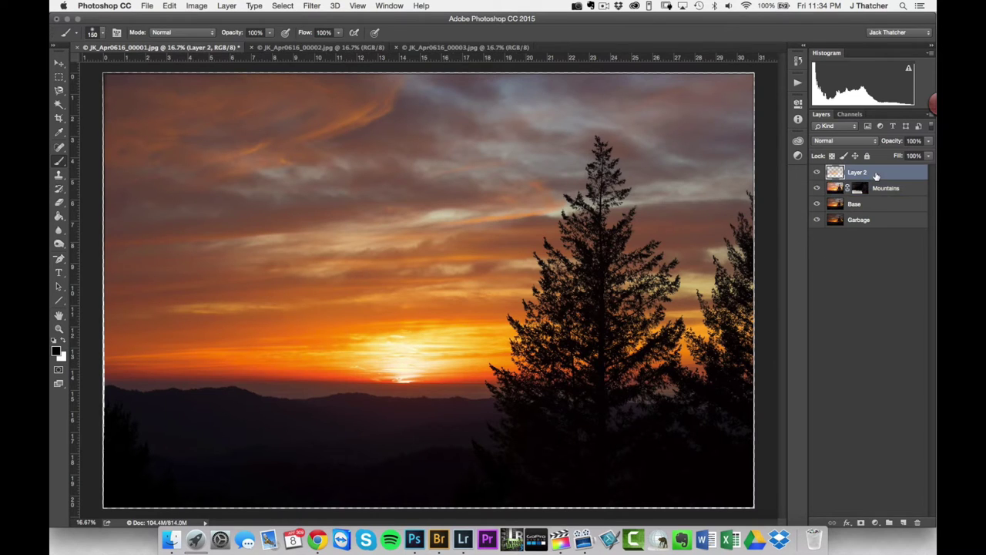
Blend Layer 2 in Overlay after comparing it with Soft Light, and lower its opacity to 96%
{"action": "left_click", "coordinate": [841, 141]}
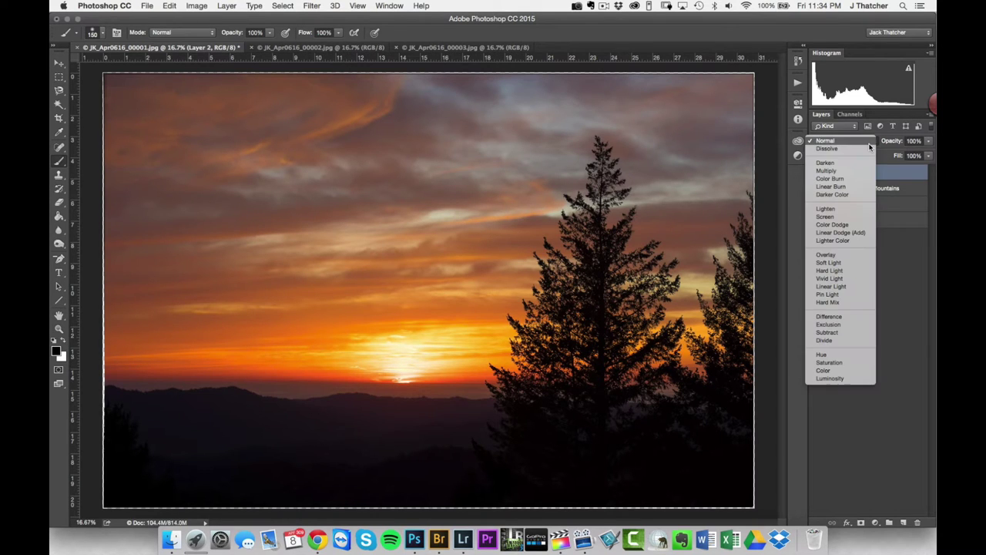
{"action": "left_click", "coordinate": [837, 254]}
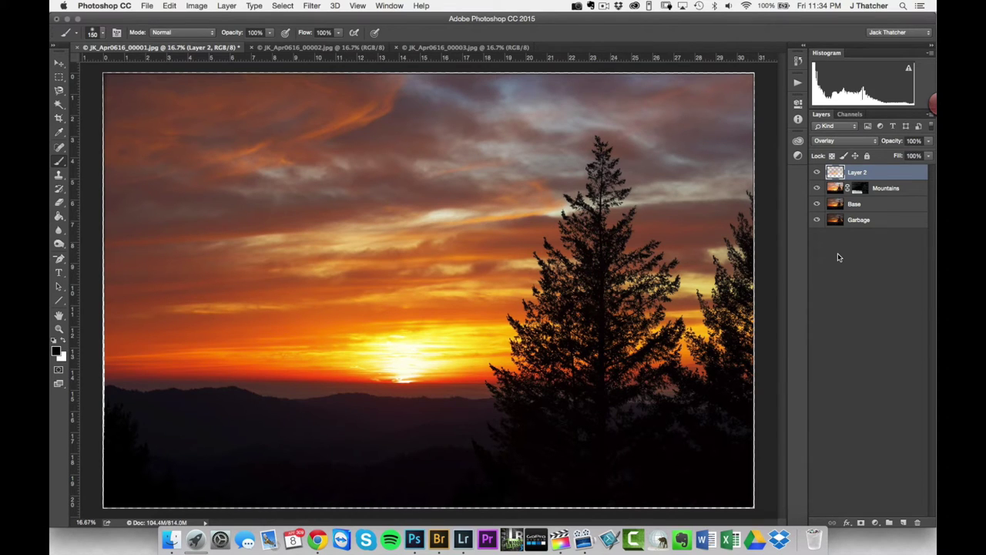
{"action": "left_click", "coordinate": [876, 143]}
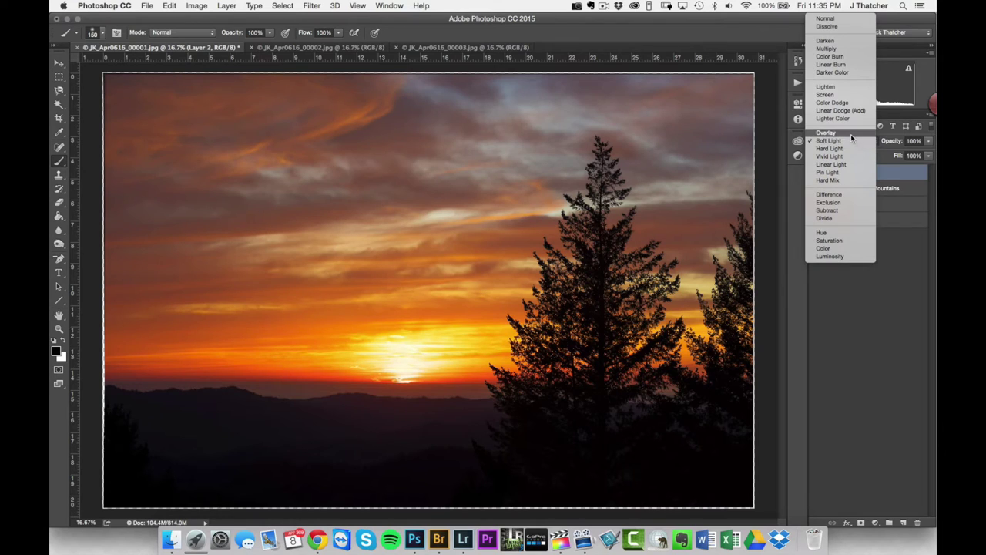
{"action": "left_click", "coordinate": [851, 135]}
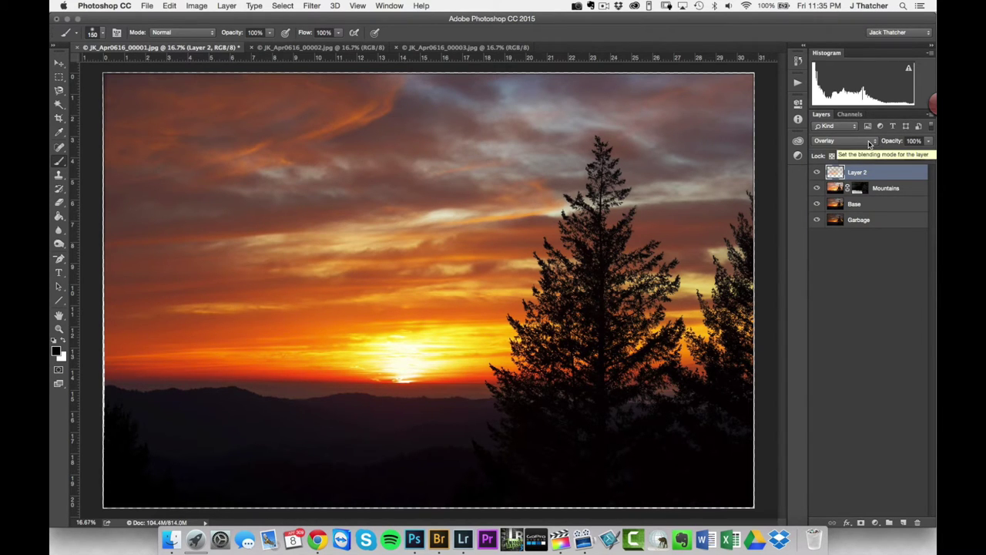
{"action": "left_click", "coordinate": [869, 144]}
{"action": "left_click", "coordinate": [928, 146]}
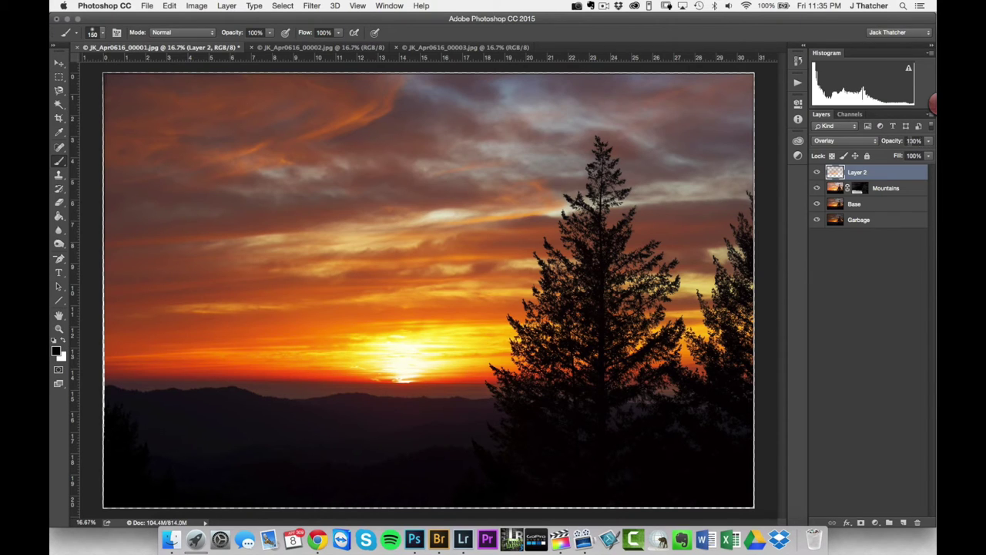
{"action": "mouse_move", "coordinate": [897, 144]}
{"action": "left_mouse_down"}
{"action": "mouse_move", "coordinate": [882, 144]}
{"action": "mouse_move", "coordinate": [896, 144]}
{"action": "left_mouse_up"}
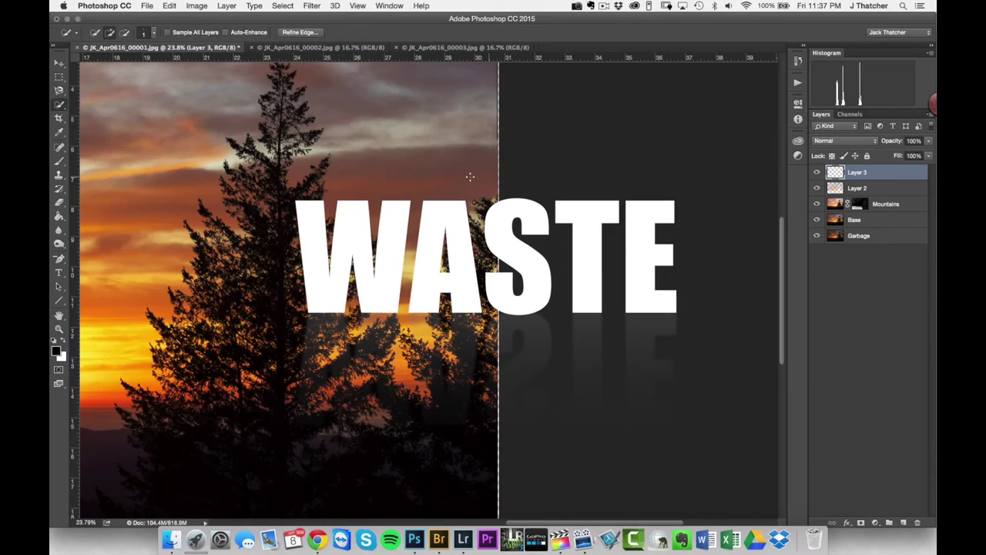
Crop the sunset image to a tighter composition and commit the crop
{"action": "key", "text": "b"}
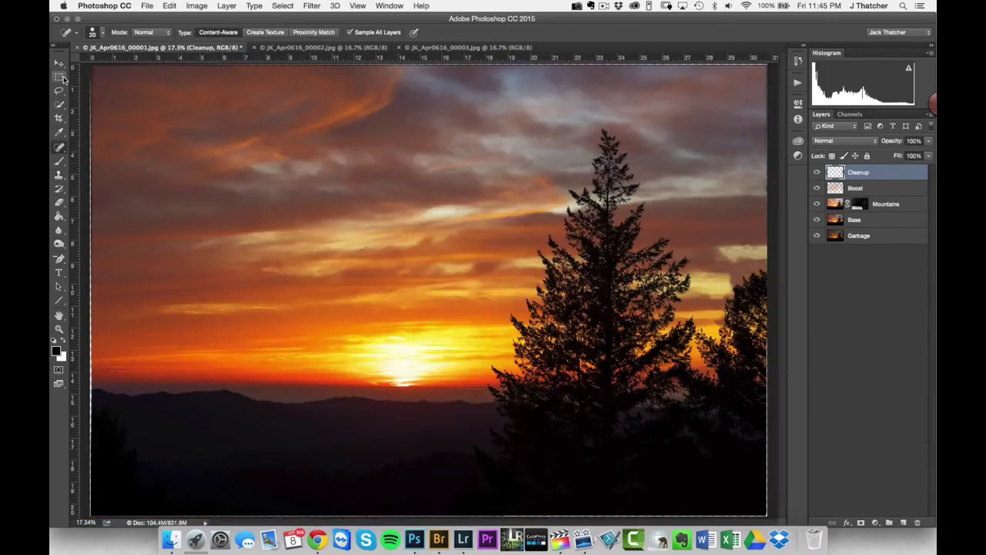
{"action": "key", "text": "c"}
{"action": "left_click_drag", "start_coordinate": [765, 65], "coordinate": [739, 74]}
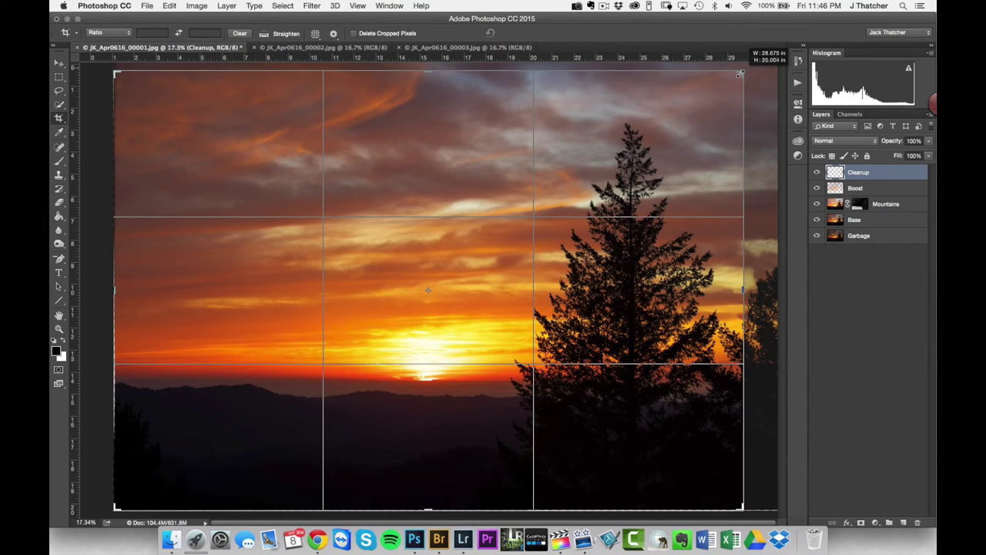
{"action": "key", "text": "Return"}
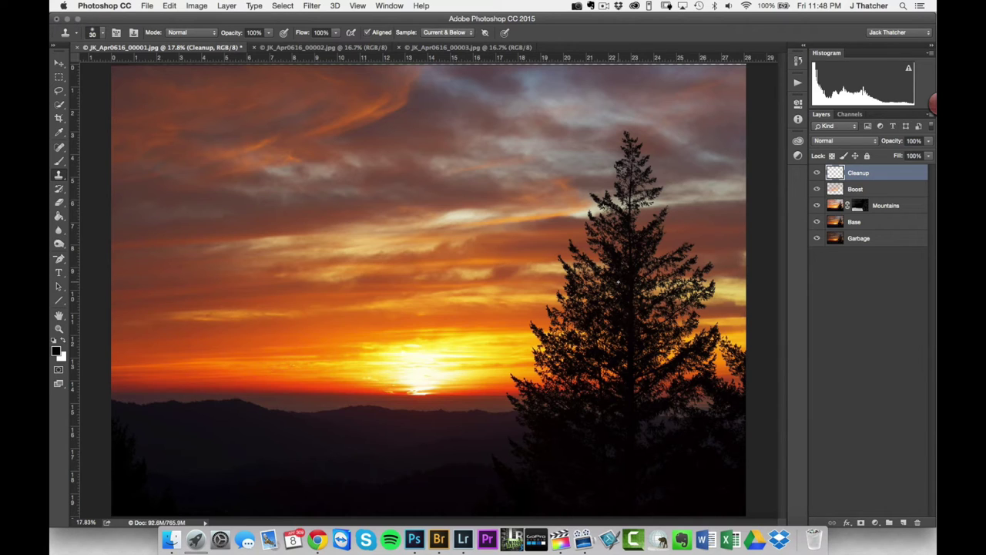
Stamp all visible layers into a new Layer 1 and apply a High Pass filter to it
{"action": "key", "text": "super+alt+shift+e"}
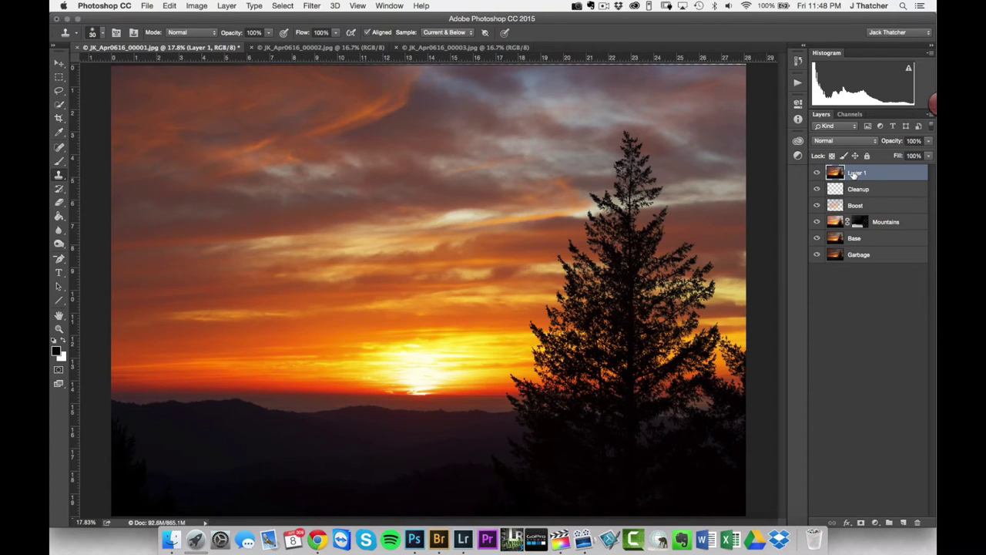
{"action": "left_click", "coordinate": [312, 6]}
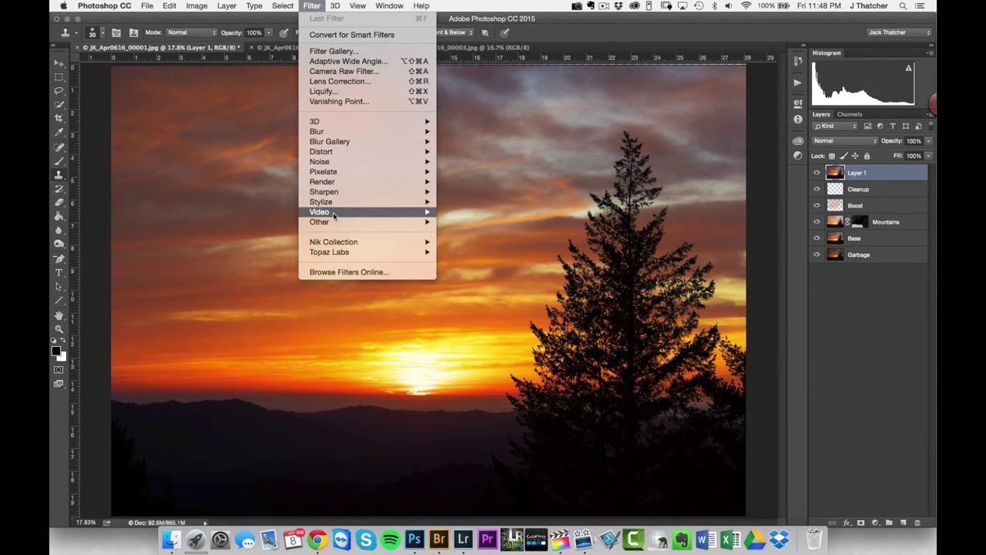
{"action": "mouse_move", "coordinate": [332, 223]}
{"action": "left_click", "coordinate": [467, 231]}
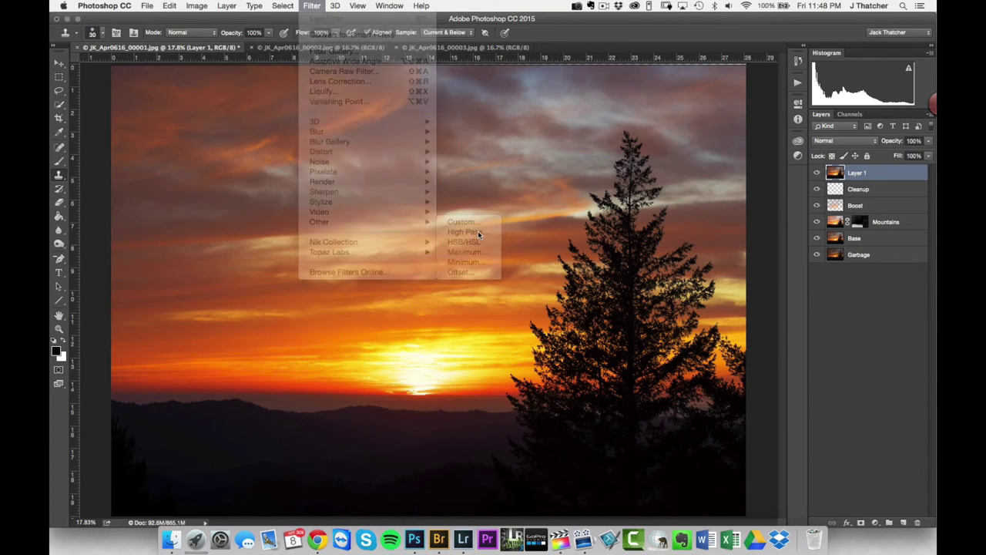
{"action": "mouse_move", "coordinate": [261, 299]}
{"action": "left_mouse_down"}
{"action": "mouse_move", "coordinate": [308, 301]}
{"action": "mouse_move", "coordinate": [260, 297]}
{"action": "left_mouse_up"}
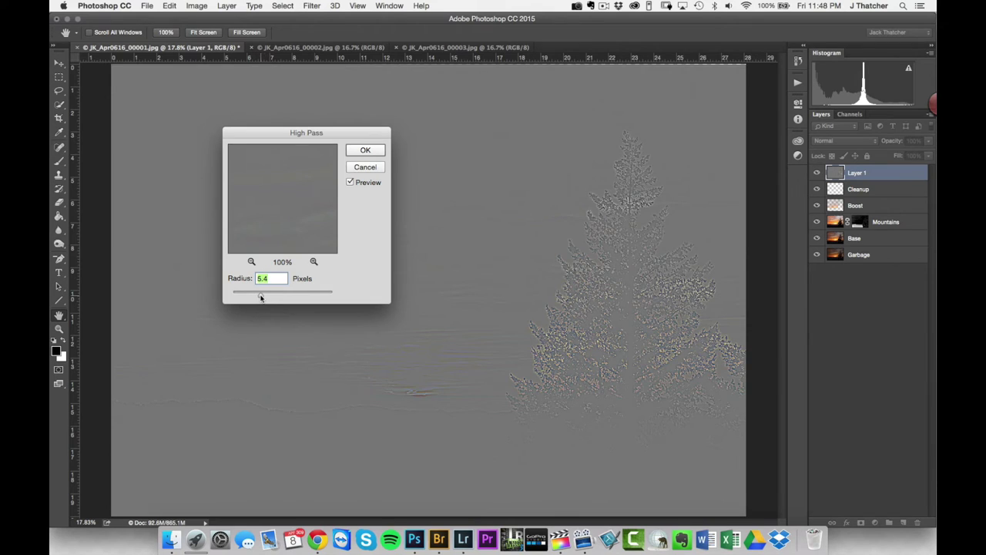
{"action": "key", "text": "Return"}
{"action": "key", "text": "s"}
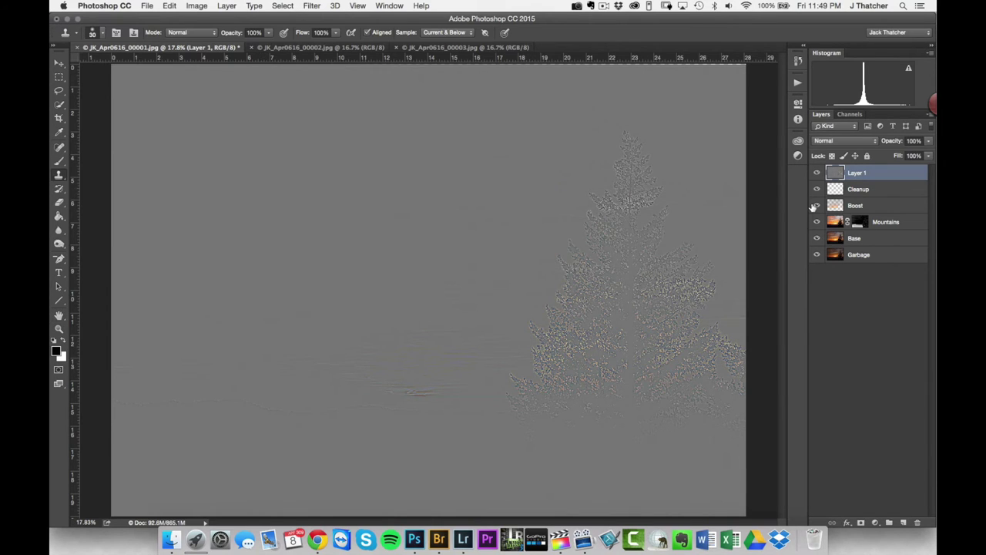
Blend the high-pass layer in Overlay and view the Super Lights channel alone
{"action": "left_click", "coordinate": [875, 142]}
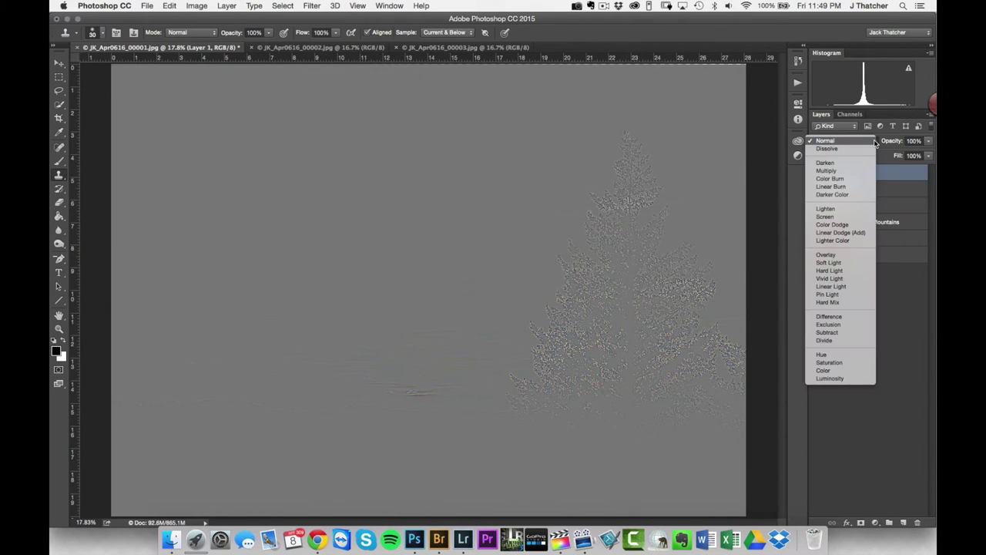
{"action": "left_click", "coordinate": [825, 254]}
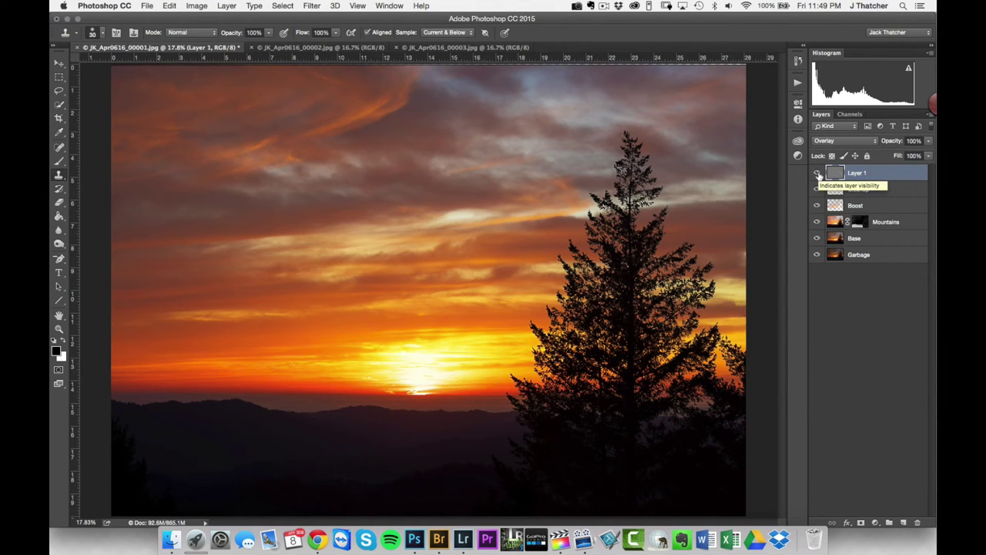
{"action": "left_click", "coordinate": [851, 115]}
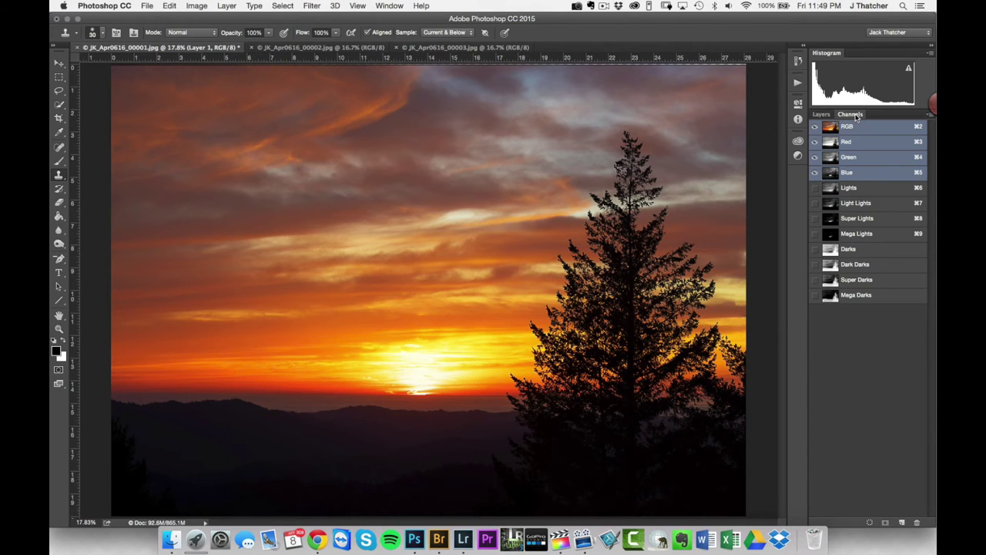
{"action": "left_click", "coordinate": [835, 190]}
Compare the luminosity channels and load Mega Darks as a selection
{"action": "left_click", "coordinate": [832, 219]}
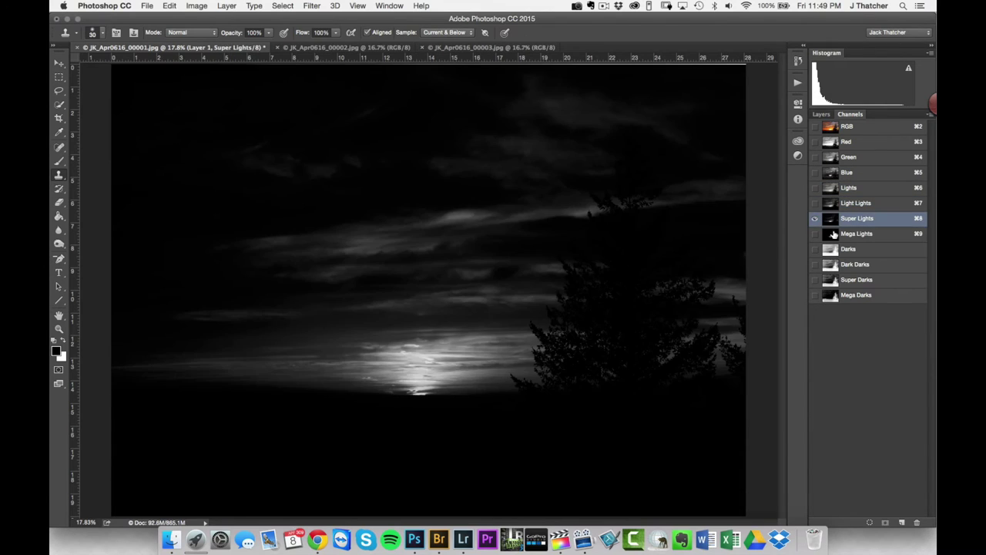
{"action": "left_click", "coordinate": [830, 235]}
{"action": "left_click", "coordinate": [830, 249]}
{"action": "left_click", "coordinate": [829, 297]}
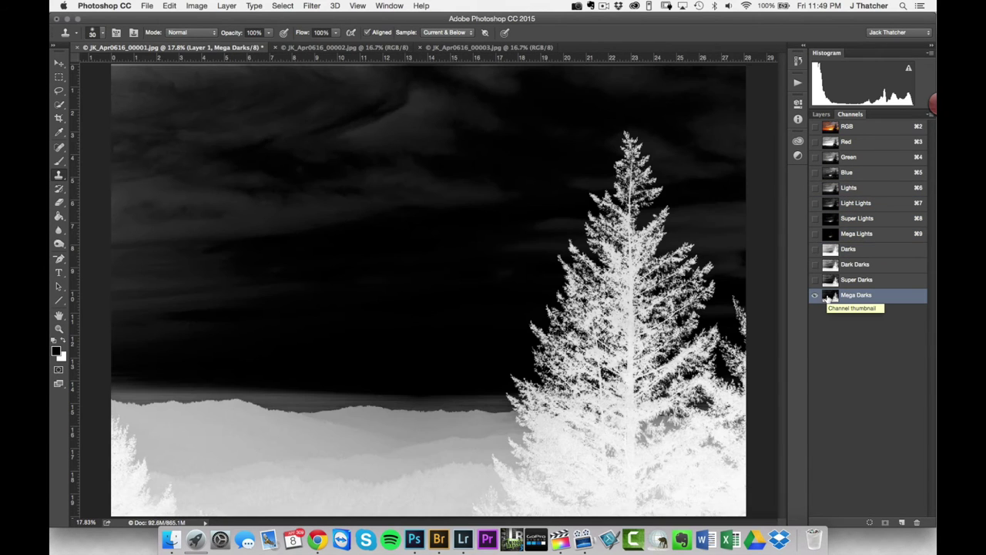
{"action": "left_click", "coordinate": [829, 297], "text": "super"}
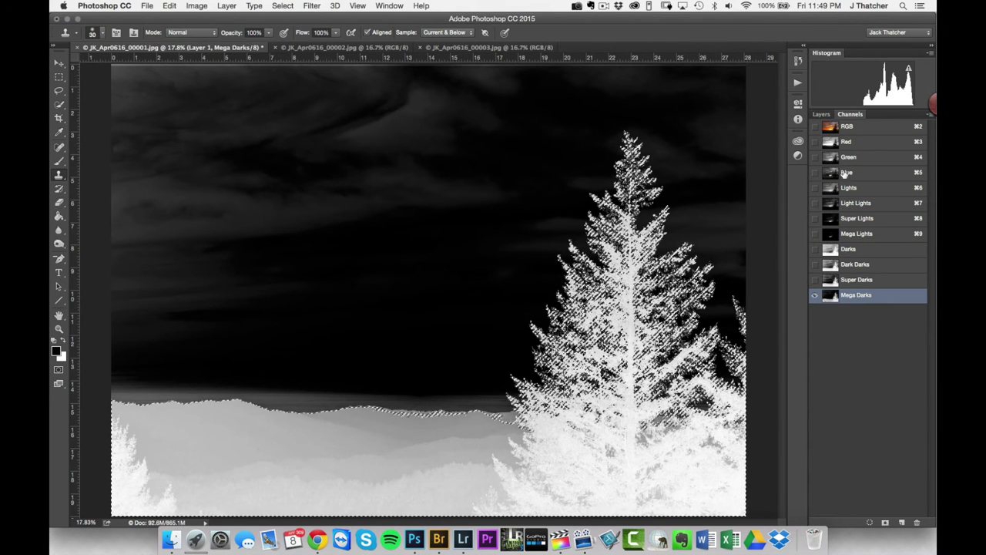
{"action": "left_click", "coordinate": [821, 114]}
Mask Layer 1 with the Mega Darks selection, run Find Edges on the mask, and view it alone
{"action": "left_click", "coordinate": [881, 178]}
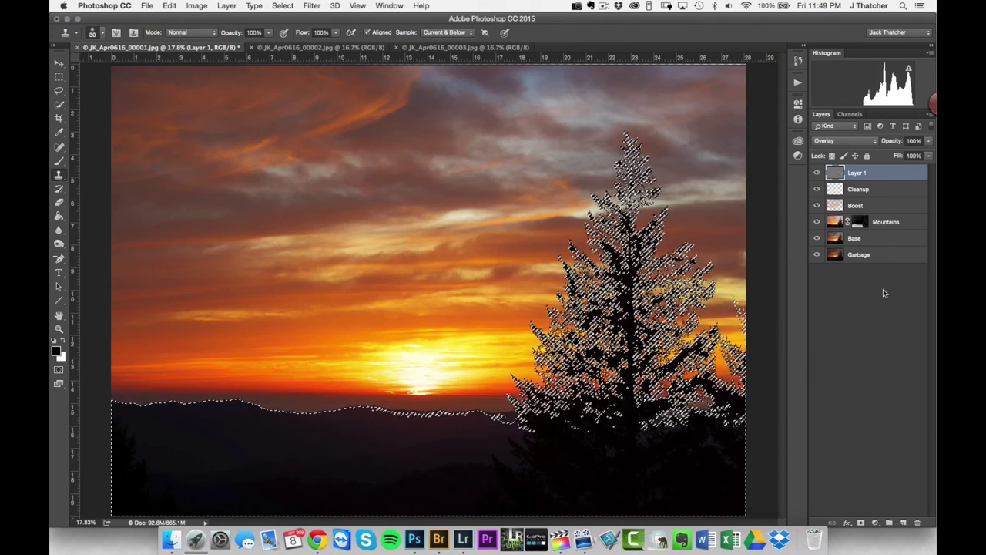
{"action": "left_click", "coordinate": [861, 523]}
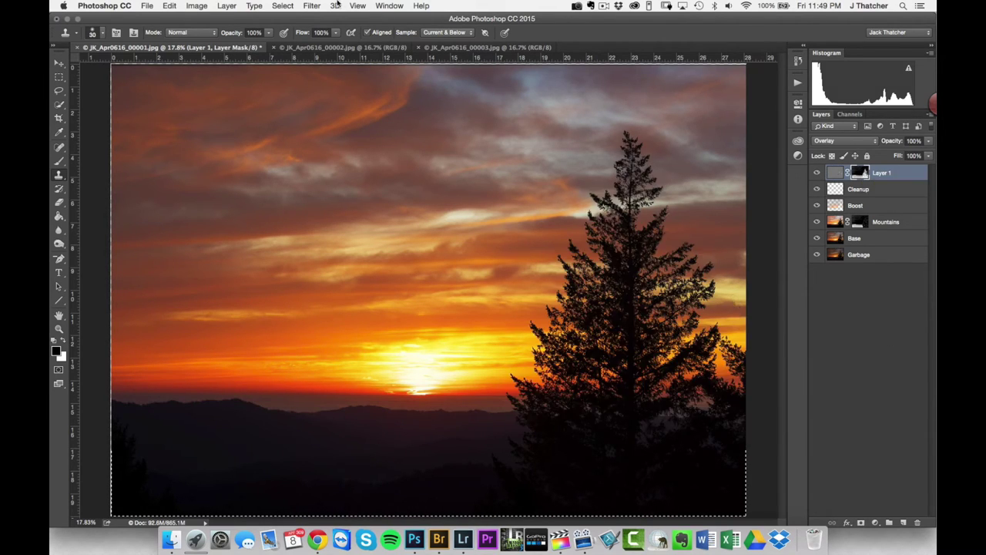
{"action": "left_click", "coordinate": [311, 5]}
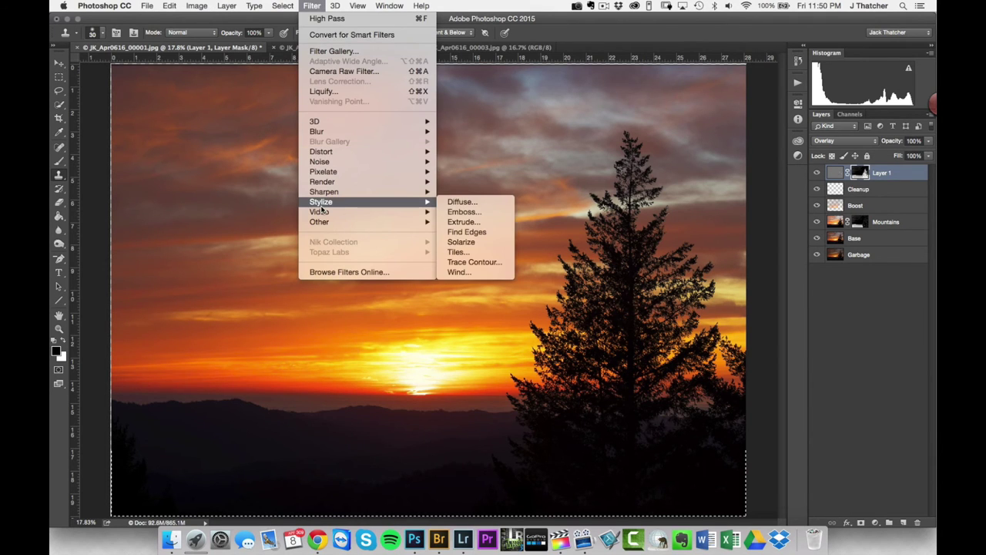
{"action": "left_click", "coordinate": [467, 231]}
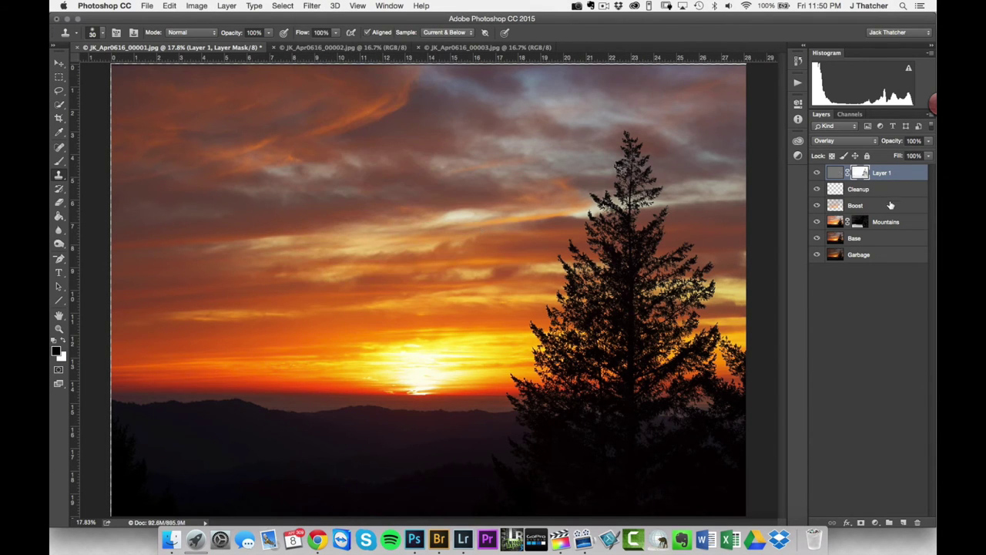
{"action": "left_click", "coordinate": [860, 174], "text": "alt"}
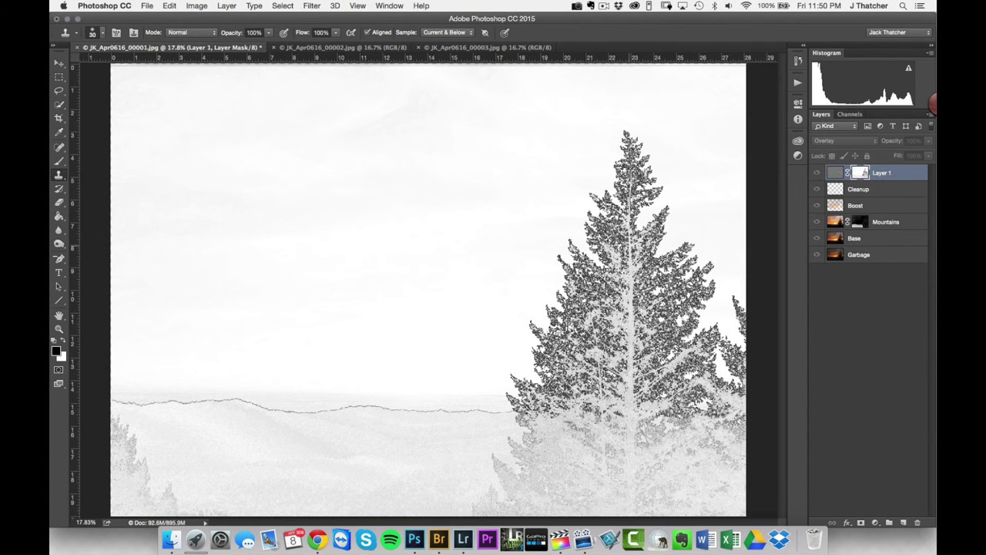
Apply Levels of 134, 3.36 and 196 to Layer 1's mask so only tree outlines stay dark
{"action": "left_click", "coordinate": [226, 6]}
{"action": "mouse_move", "coordinate": [199, 6]}
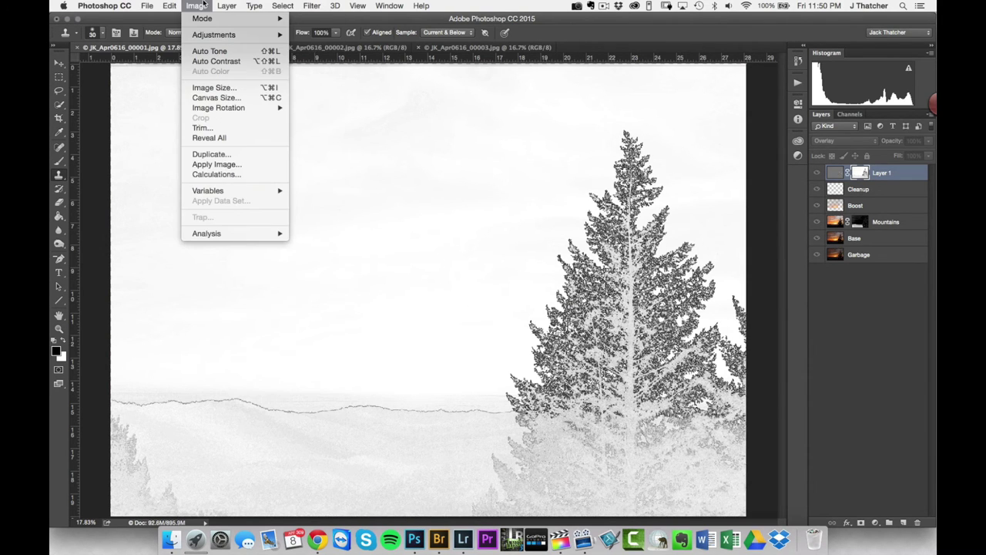
{"action": "mouse_move", "coordinate": [216, 35]}
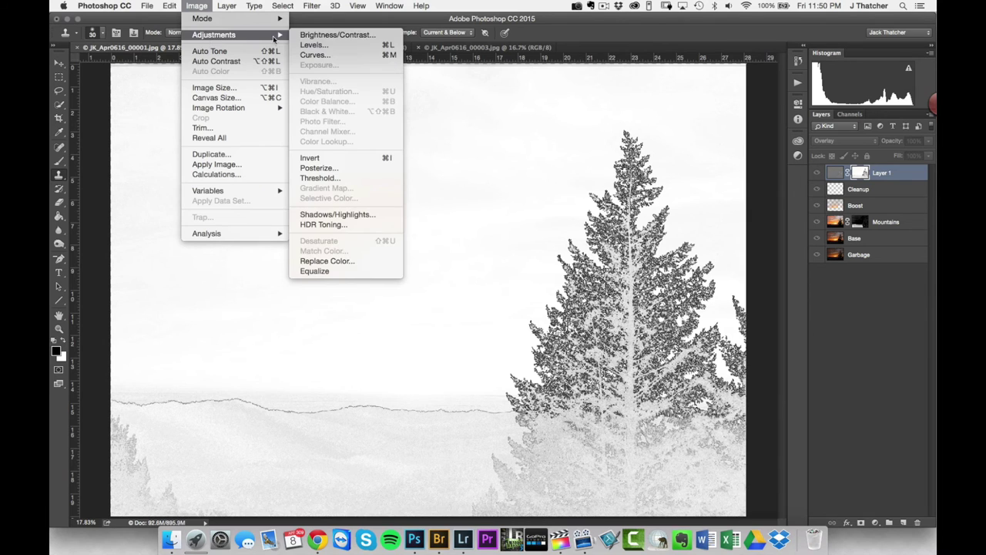
{"action": "left_click", "coordinate": [331, 32]}
{"action": "key", "text": "super+l"}
{"action": "left_click_drag", "start_coordinate": [269, 363], "coordinate": [306, 363]}
{"action": "left_click_drag", "start_coordinate": [404, 361], "coordinate": [375, 363]}
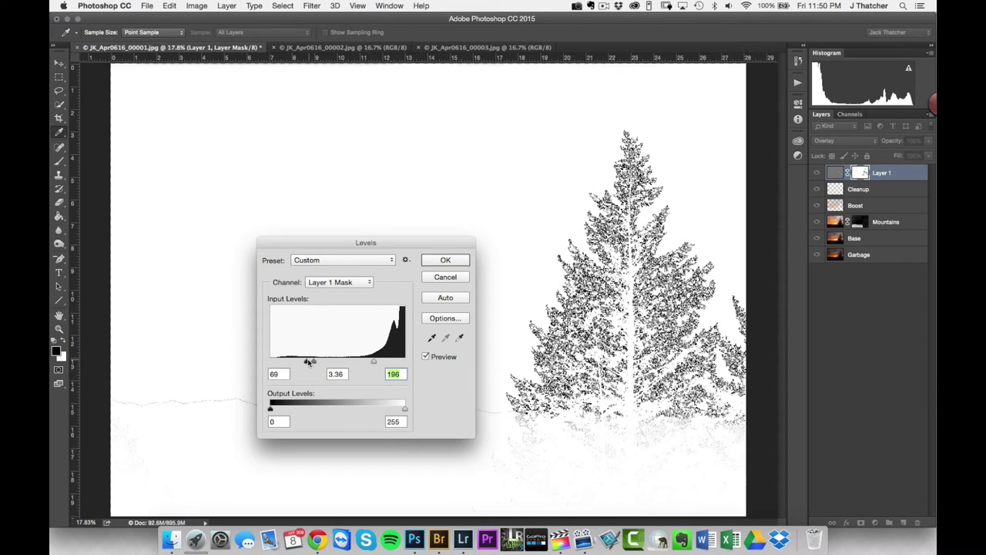
{"action": "left_click_drag", "start_coordinate": [307, 362], "coordinate": [341, 369]}
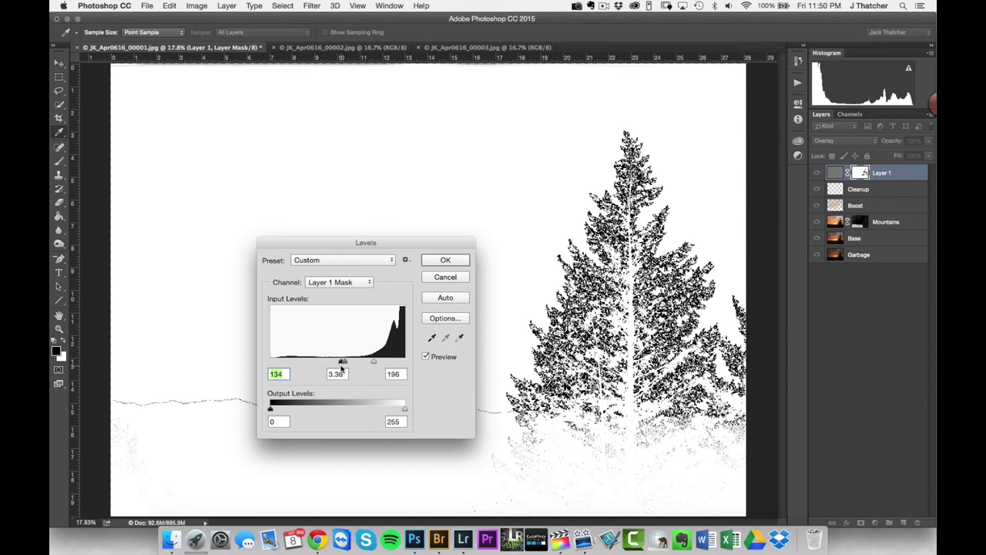
{"action": "mouse_move", "coordinate": [366, 242]}
{"action": "left_mouse_down"}
{"action": "mouse_move", "coordinate": [686, 84]}
{"action": "mouse_move", "coordinate": [281, 131]}
{"action": "left_mouse_up"}
{"action": "key", "text": "Return"}
{"action": "key", "text": "s"}
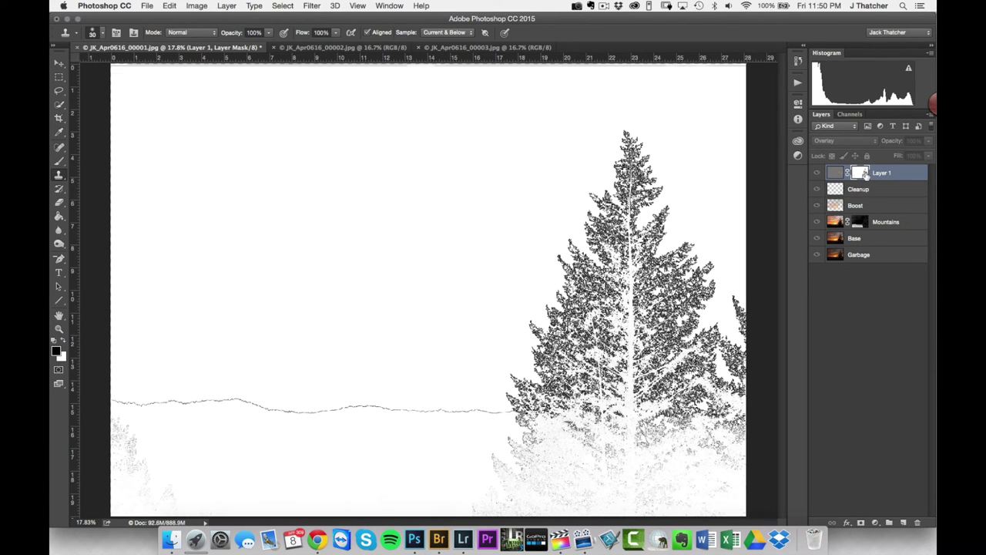
Invert Layer 1's mask so only the tree and ridge outlines remain white
{"action": "left_click", "coordinate": [818, 174]}
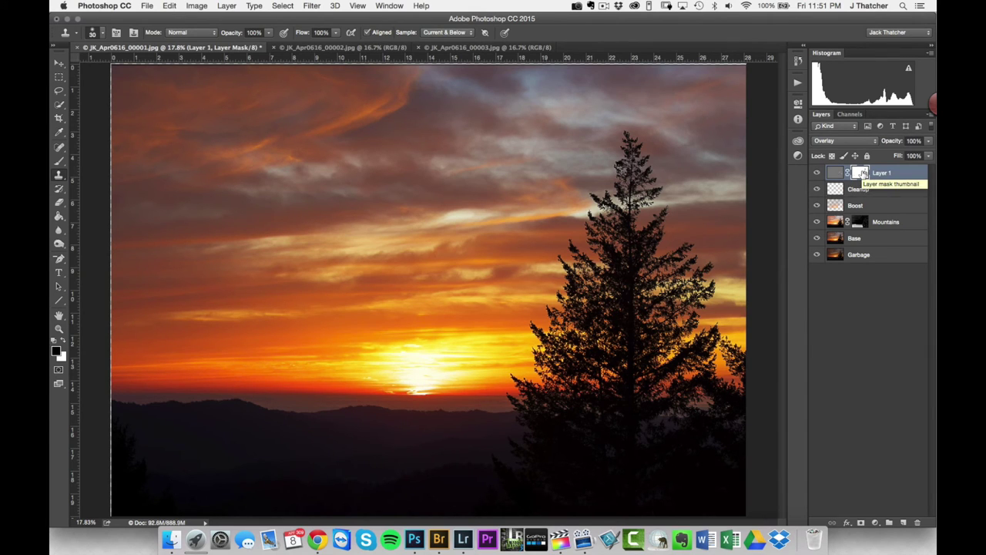
{"action": "key", "text": "super+i"}
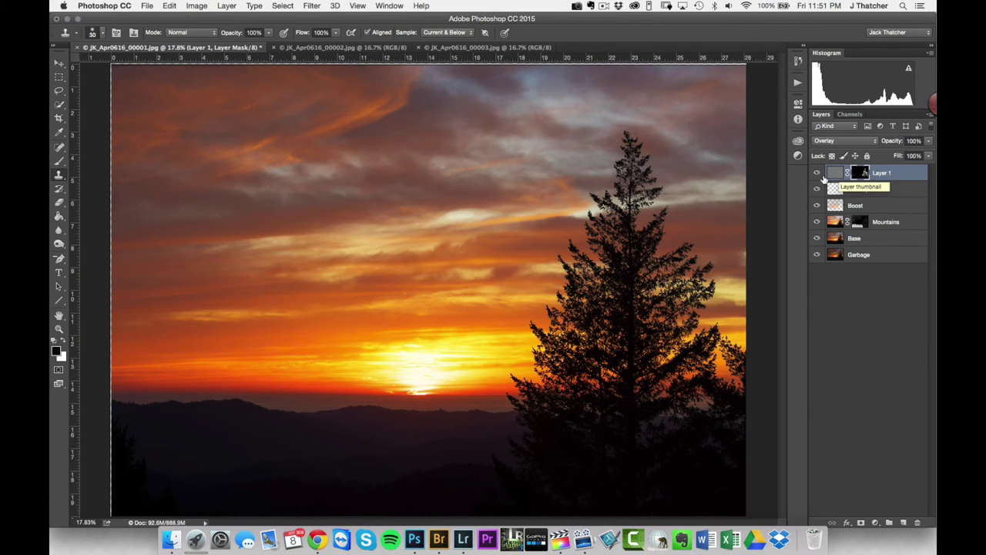
{"action": "left_click", "coordinate": [861, 174], "text": "alt"}
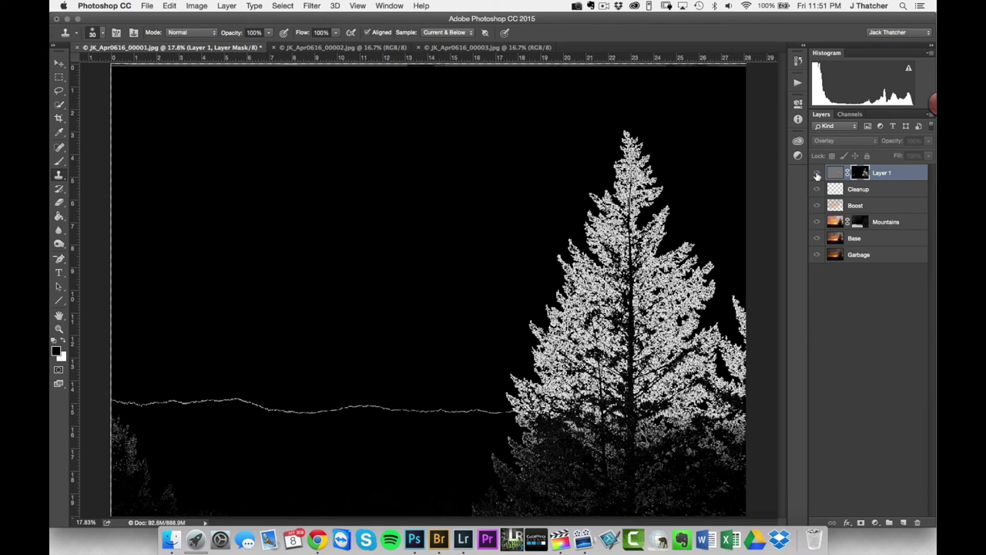
{"action": "left_click", "coordinate": [817, 174]}
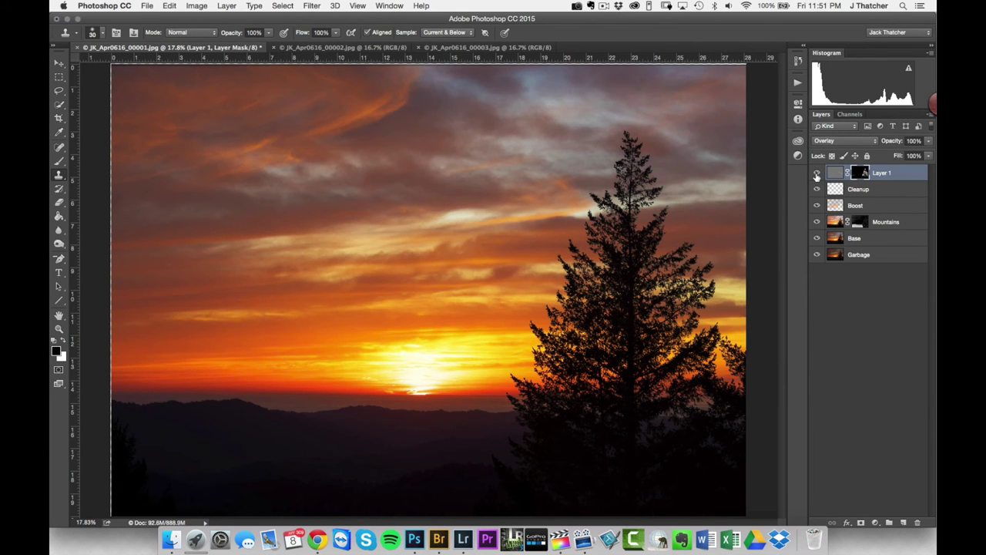
Toggle Layer 1's visibility to compare the sharpening, then pick the Elliptical Marquee tool
{"action": "left_click", "coordinate": [818, 175]}
{"action": "left_click", "coordinate": [817, 175]}
{"action": "left_click", "coordinate": [817, 175]}
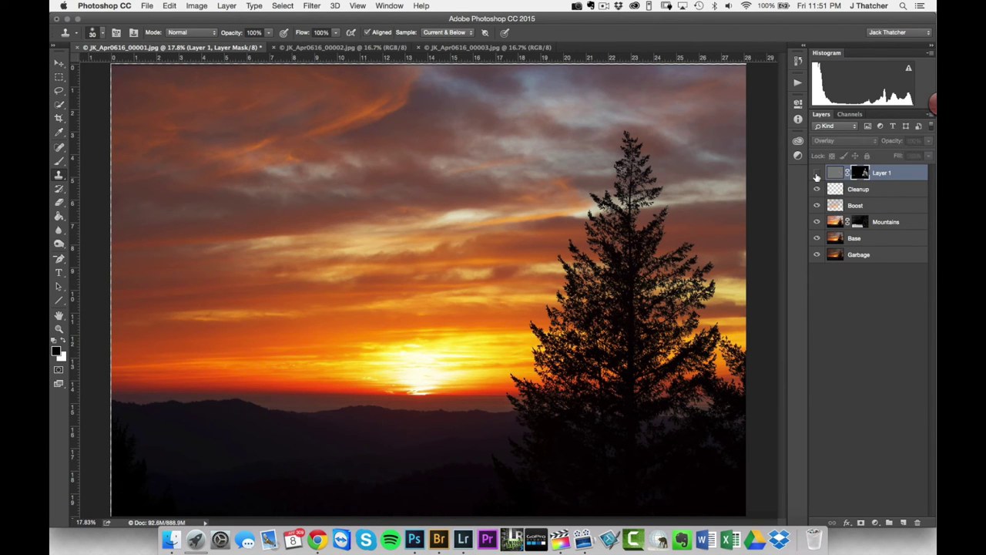
{"action": "left_click", "coordinate": [817, 175]}
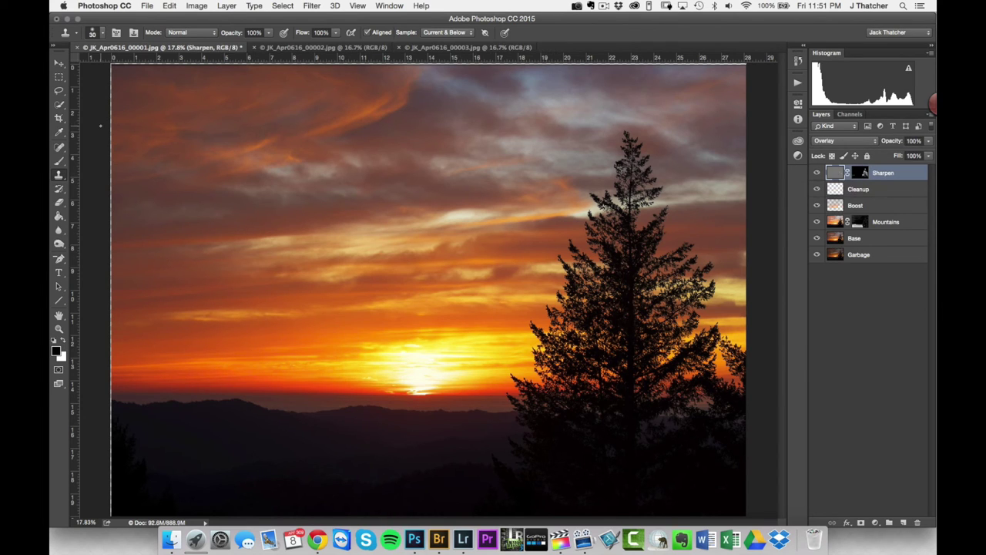
{"action": "left_click_drag", "start_coordinate": [59, 77], "coordinate": [91, 93]}
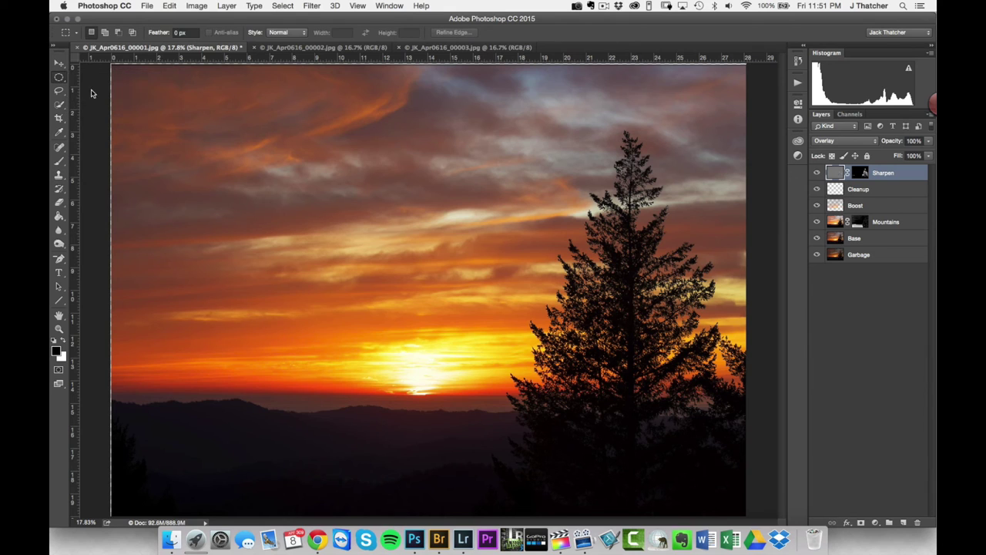
Add an empty layer above Sharpen, draw an ellipse around the sunset, and invert the selection
{"action": "left_click", "coordinate": [904, 523]}
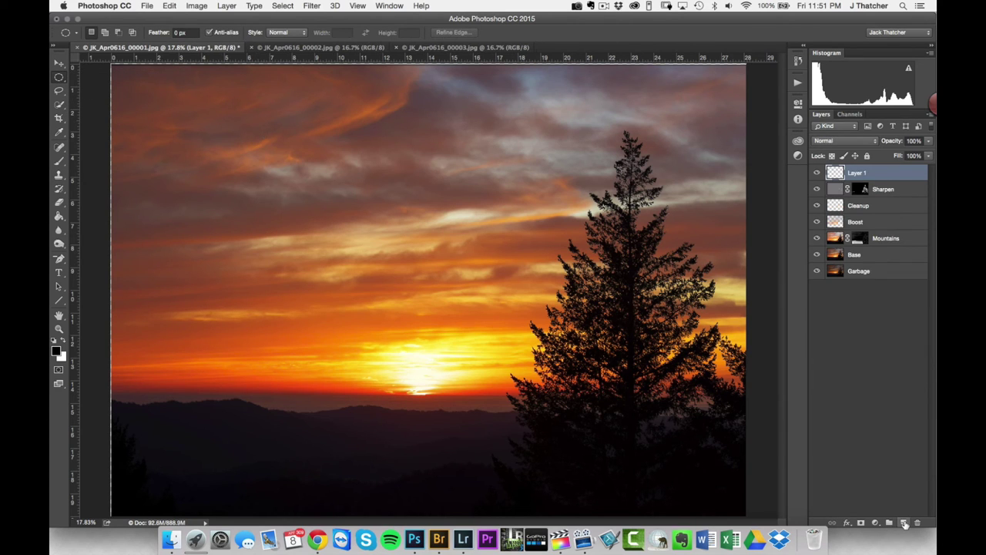
{"action": "left_click_drag", "start_coordinate": [191, 114], "coordinate": [627, 418]}
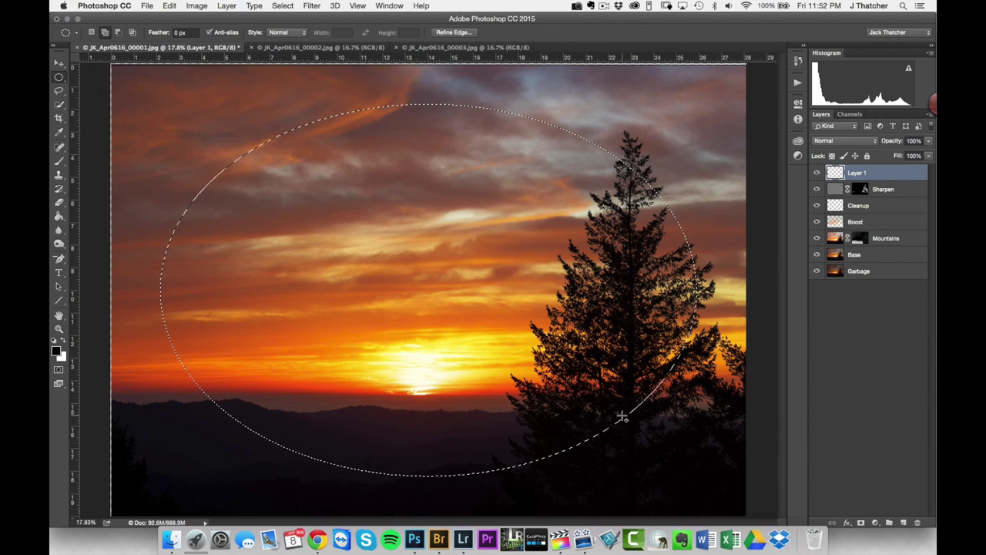
{"action": "key", "text": "super+shift+i"}
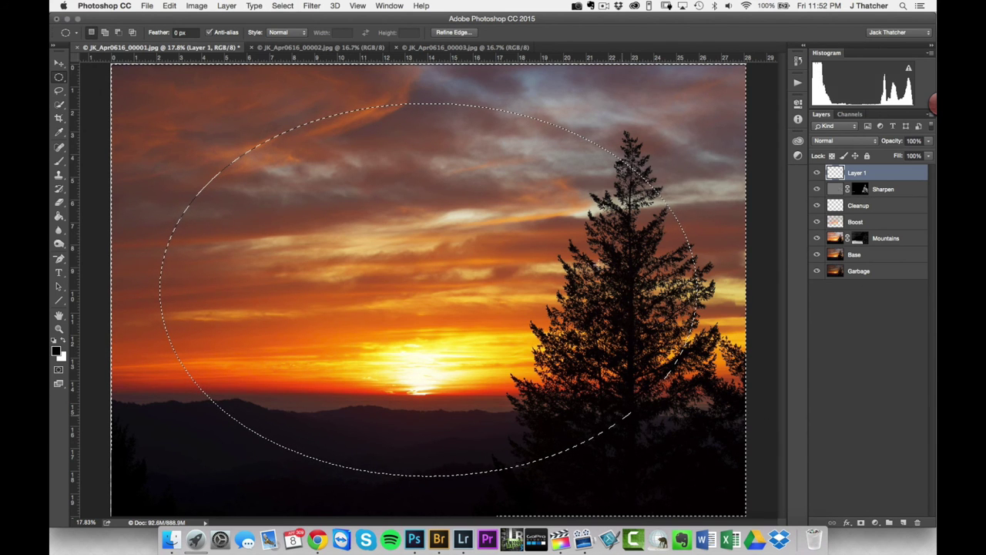
{"action": "left_click", "coordinate": [797, 157]}
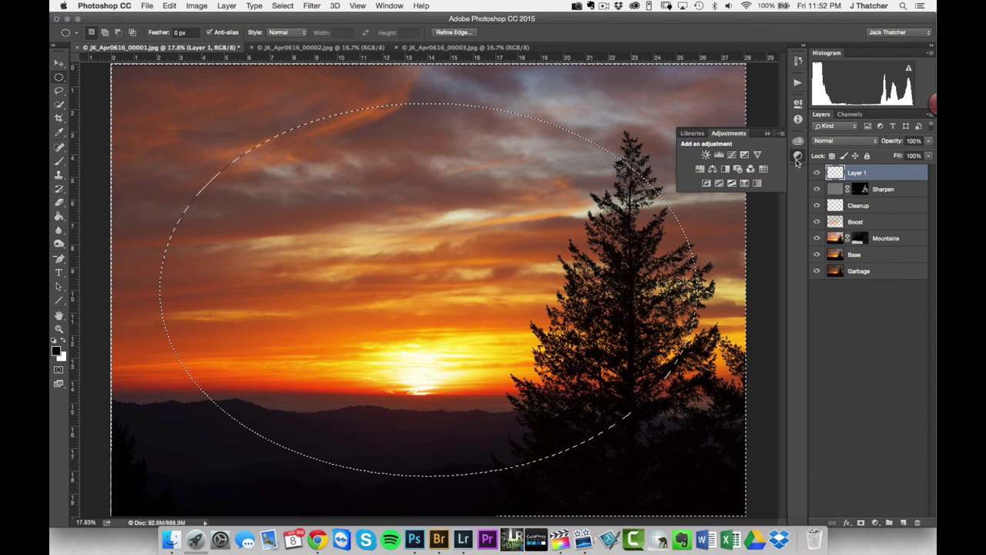
Add a Curves adjustment on the selection, delete the empty Layer 1, and feather the mask to 166.9 px
{"action": "left_click", "coordinate": [732, 157]}
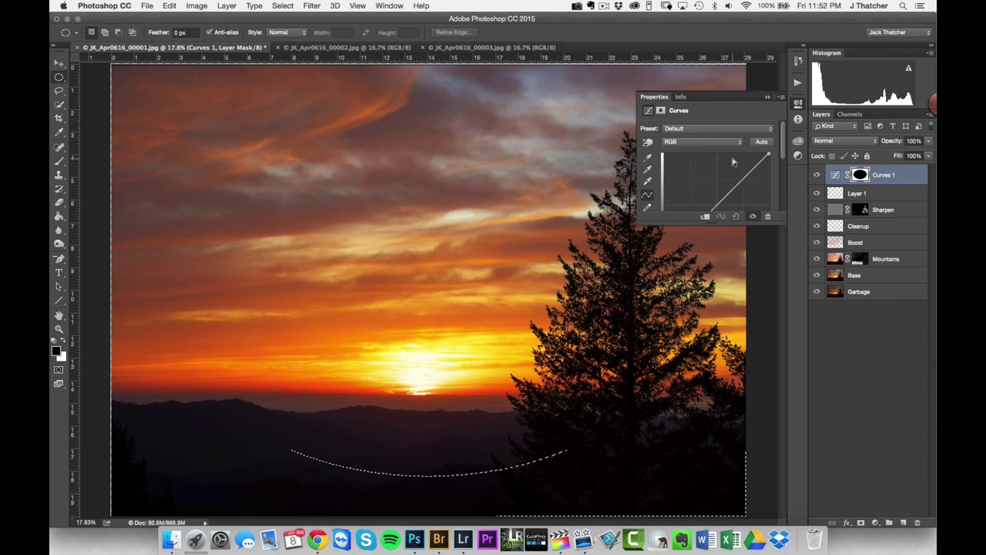
{"action": "left_click", "coordinate": [892, 196]}
{"action": "key", "text": "Delete"}
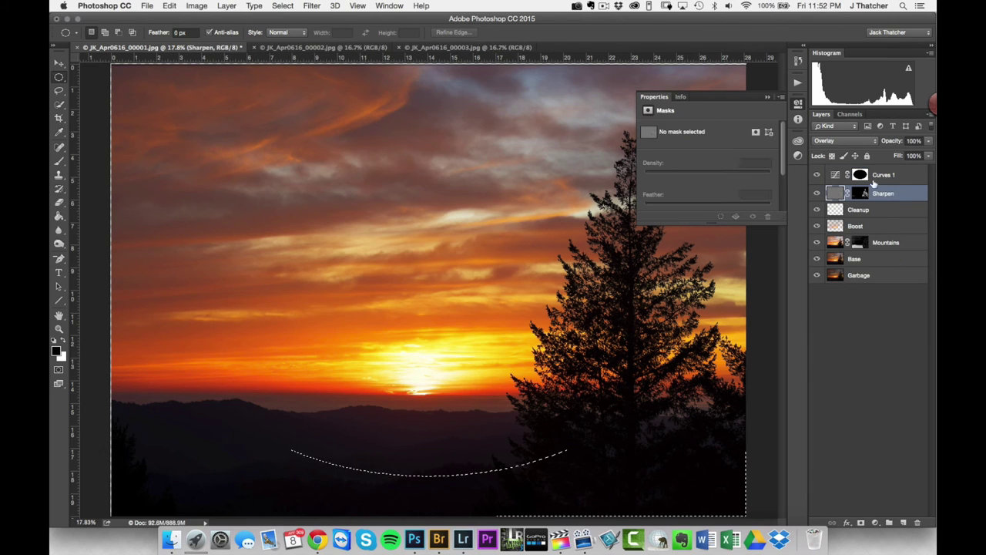
{"action": "left_click", "coordinate": [863, 177]}
{"action": "left_click_drag", "start_coordinate": [646, 208], "coordinate": [704, 209]}
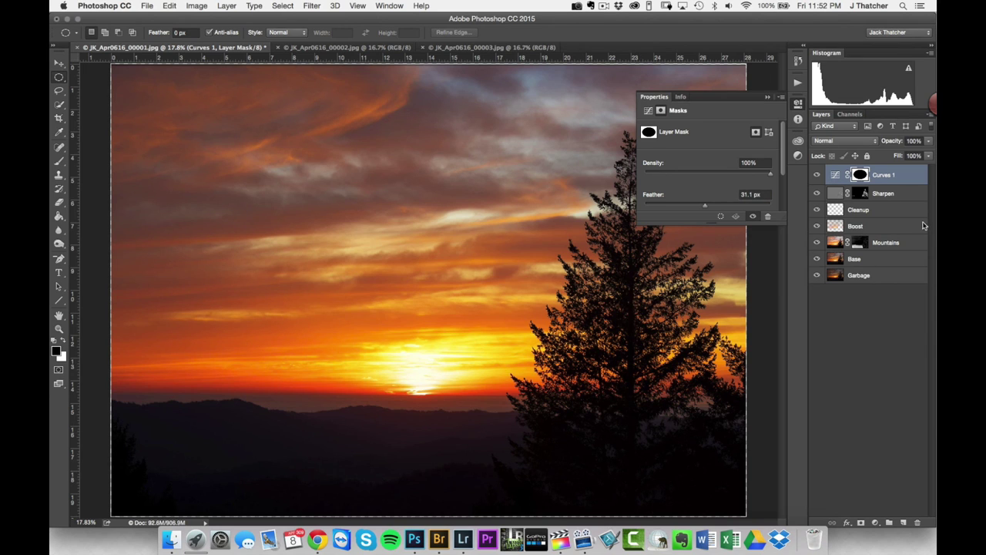
{"action": "left_click", "coordinate": [860, 176], "text": "alt"}
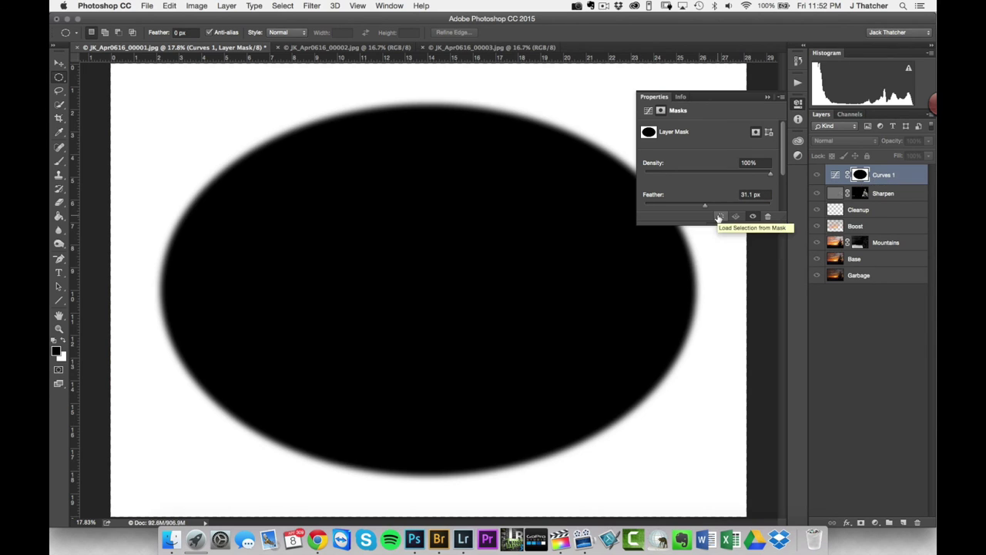
{"action": "left_click_drag", "start_coordinate": [704, 209], "coordinate": [741, 206]}
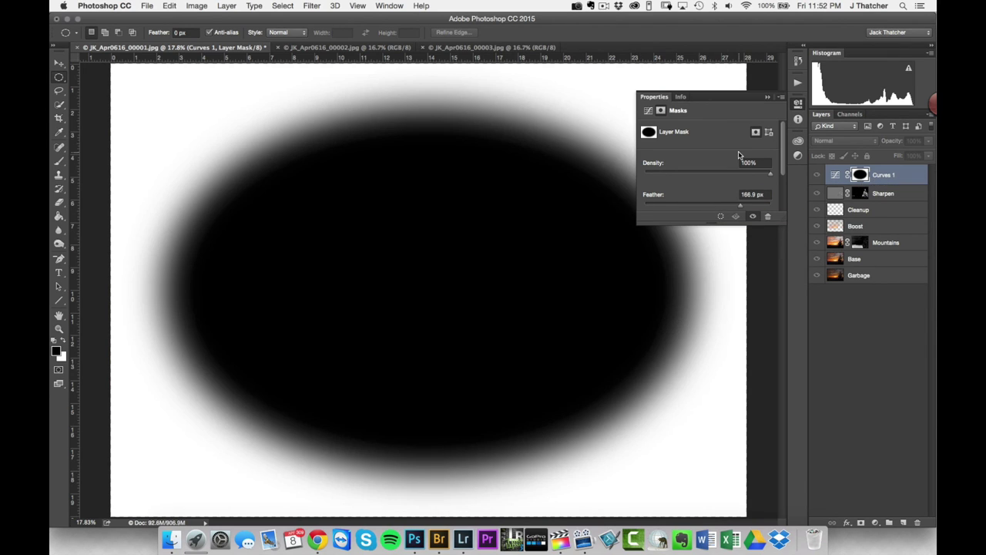
Pull the curve's midpoint down to 133/105 to darken the image edges
{"action": "left_click", "coordinate": [647, 111]}
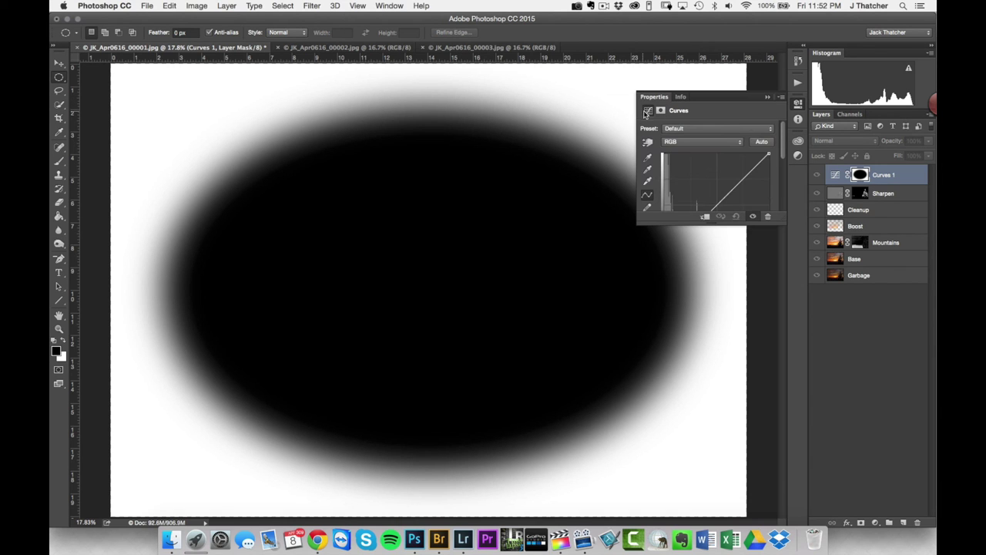
{"action": "left_click_drag", "start_coordinate": [717, 205], "coordinate": [716, 213]}
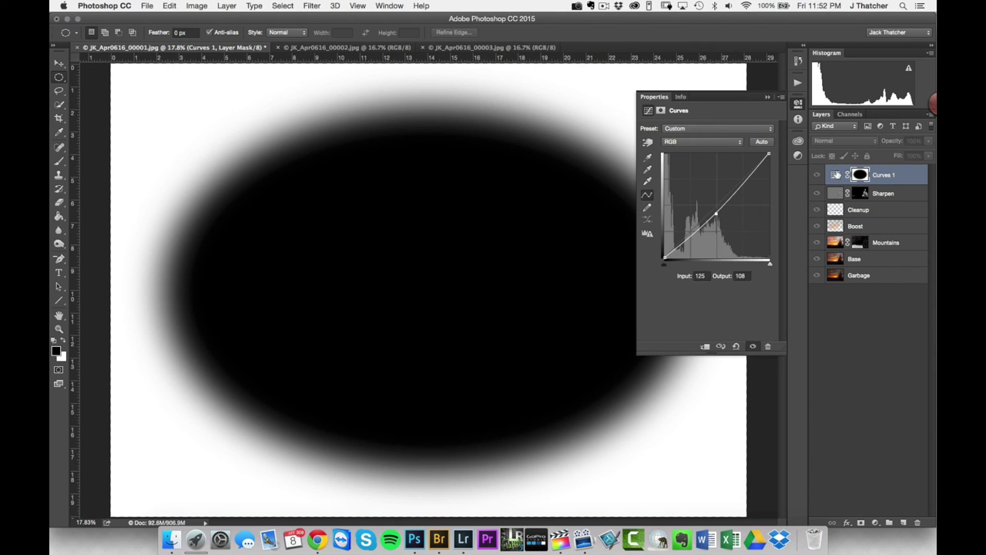
{"action": "left_click", "coordinate": [837, 176]}
{"action": "left_click", "coordinate": [837, 176]}
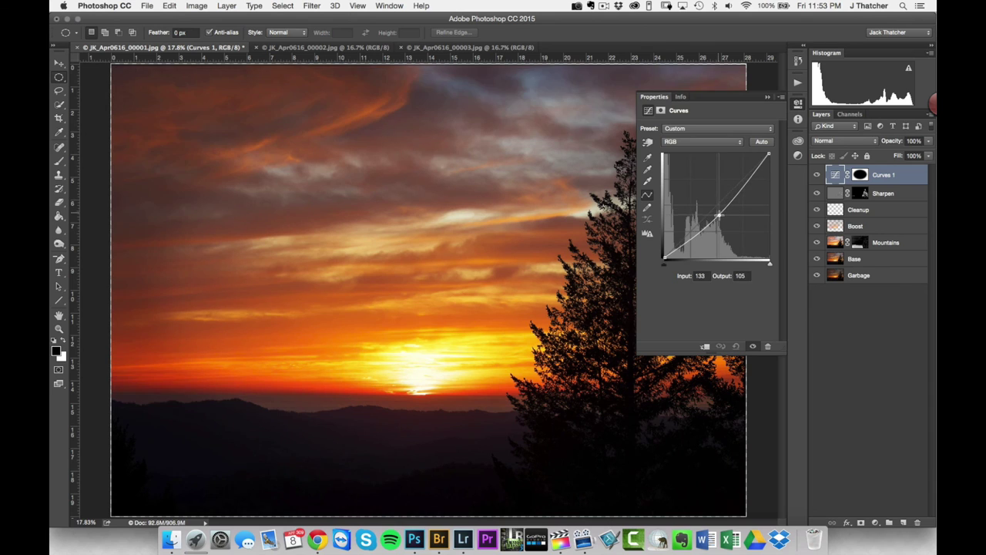
{"action": "left_click", "coordinate": [817, 176]}
{"action": "double_click", "coordinate": [883, 175]}
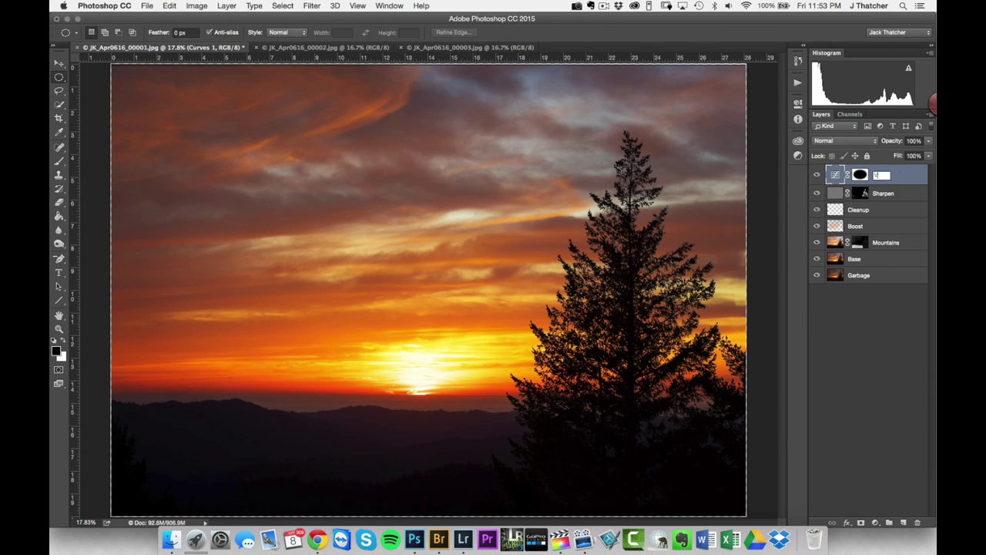
Name the Curves 1 adjustment layer 'Vignette'
{"action": "type", "text": "Vignette"}
{"action": "key", "text": "Return"}
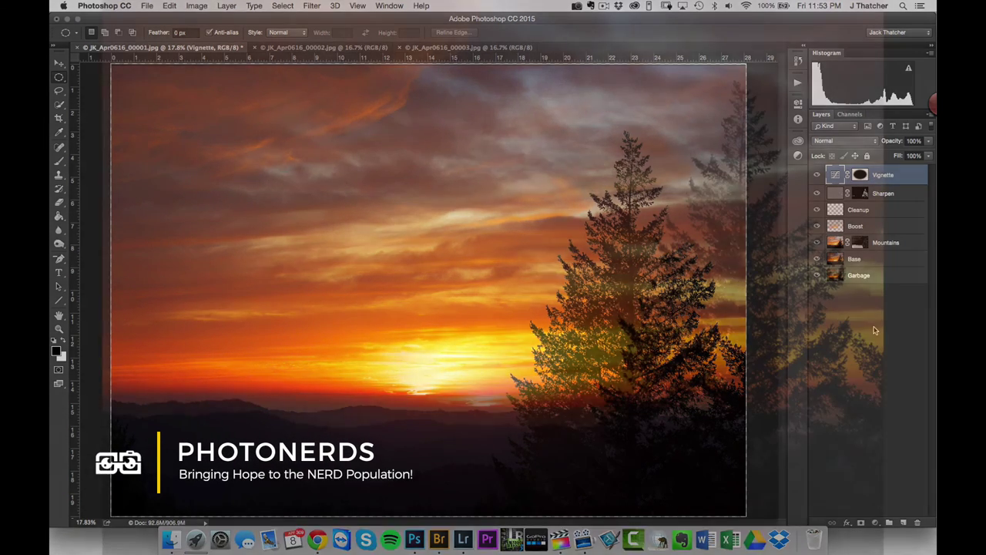